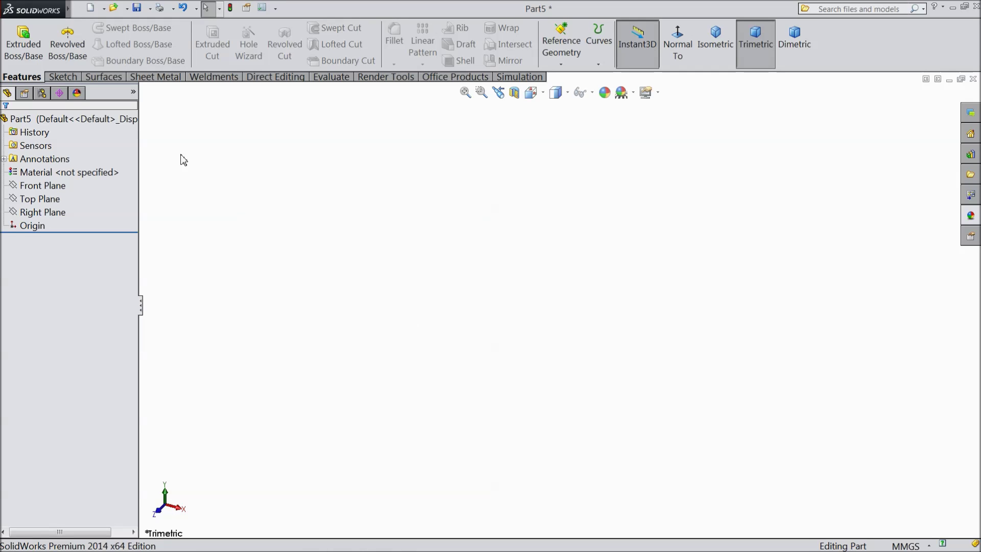
Start a sketch on the Front Plane and draw a circle centred on the origin.
left_click(54, 185)
left_click(59, 173)
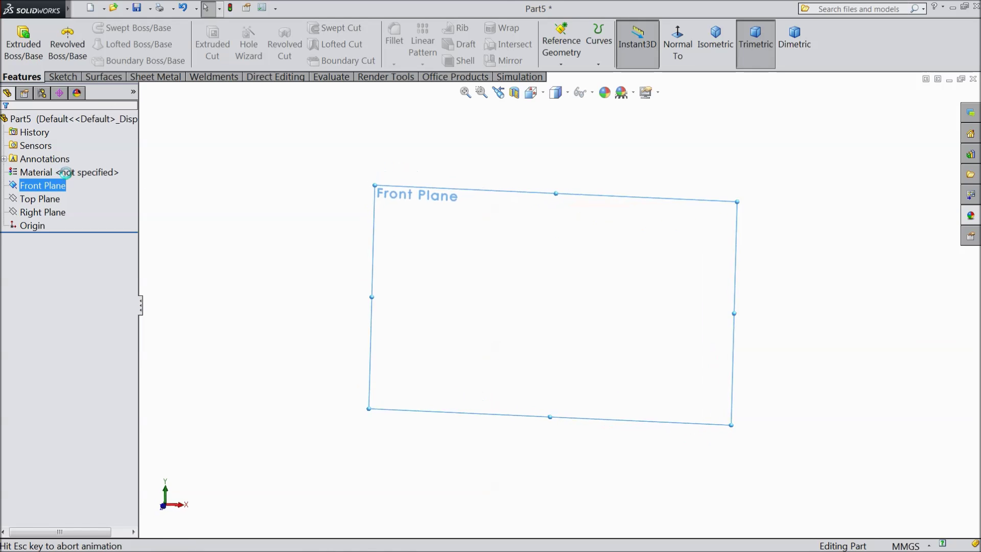
left_click(111, 28)
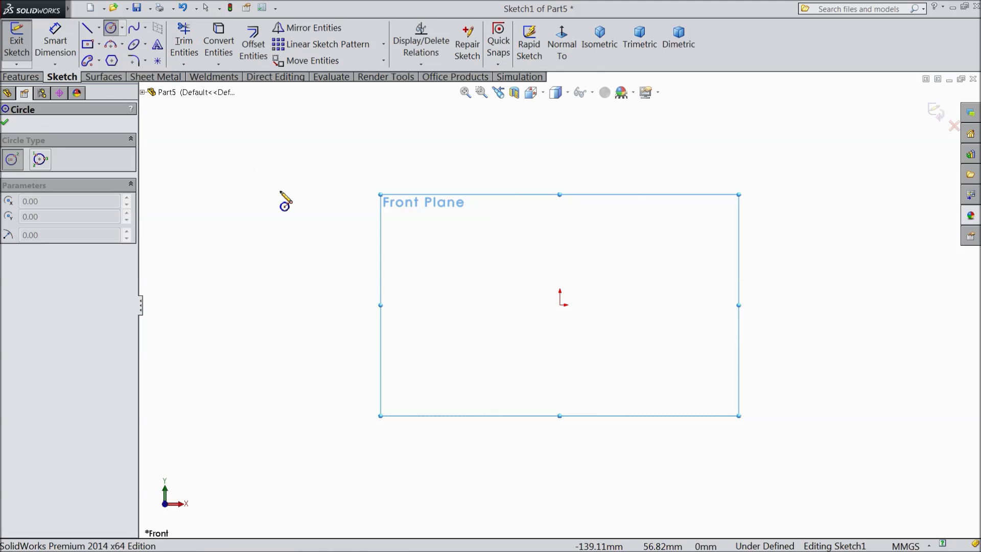
left_click(561, 305)
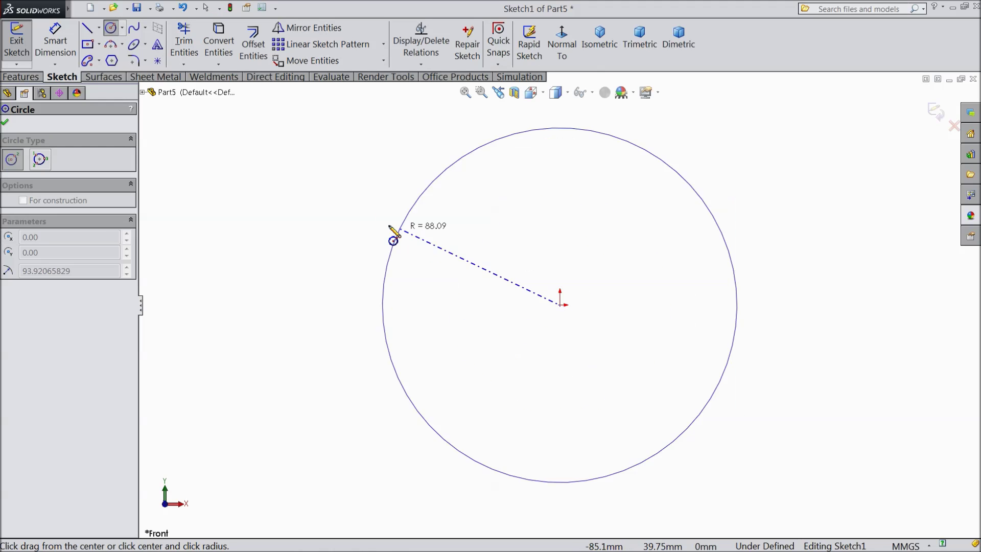
left_click(388, 230)
Dimension the circle's diameter to 150 mm.
left_click(58, 47)
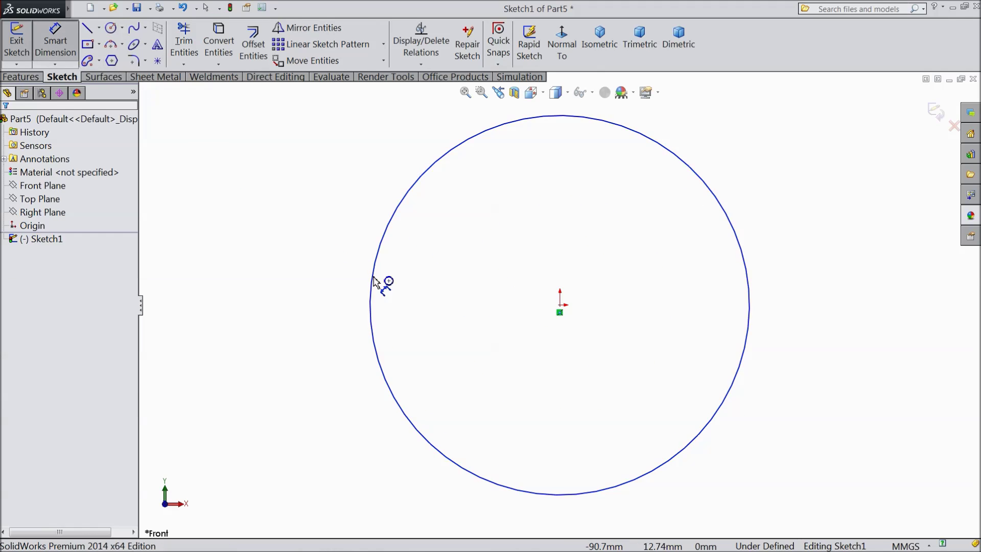
left_click(372, 290)
left_click(313, 313)
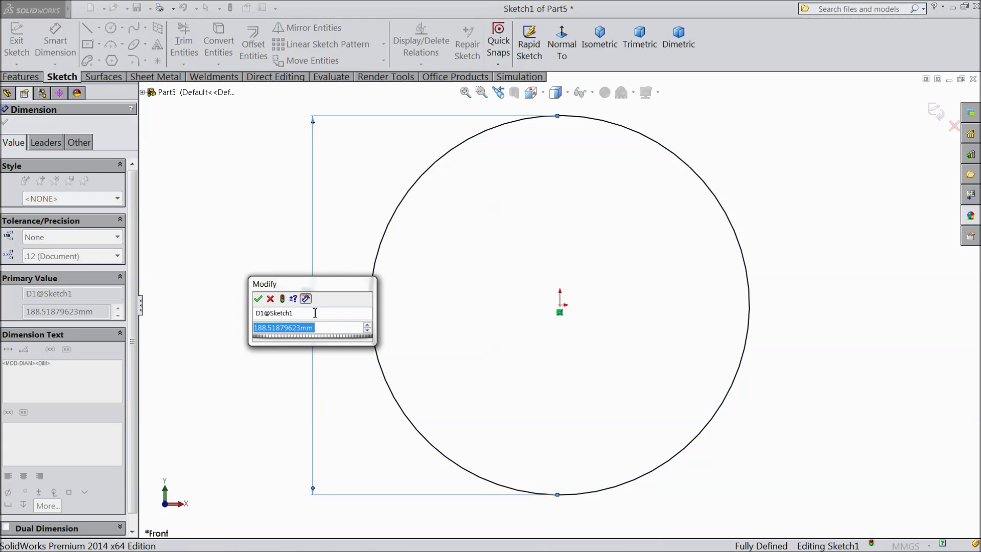
type("150")
left_click(258, 299)
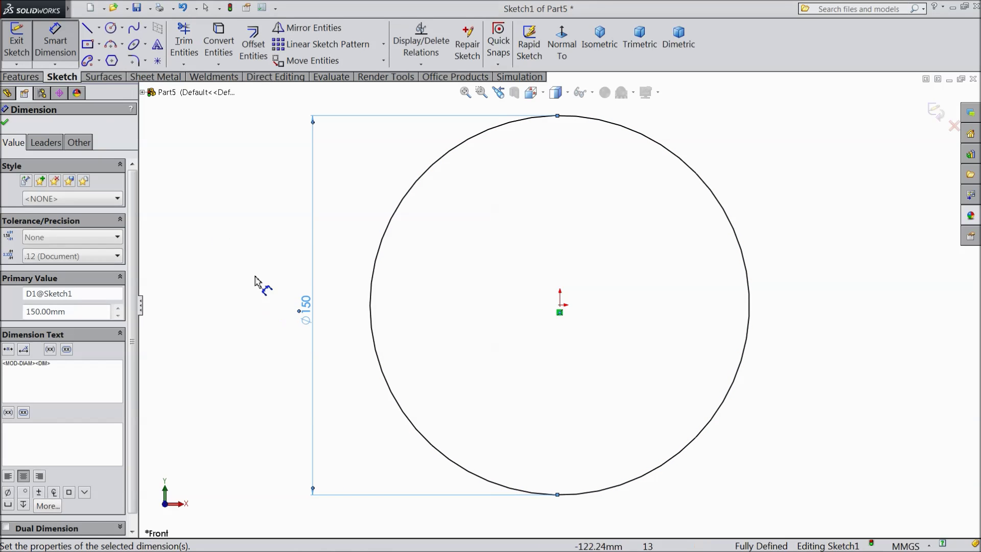
left_click(101, 78)
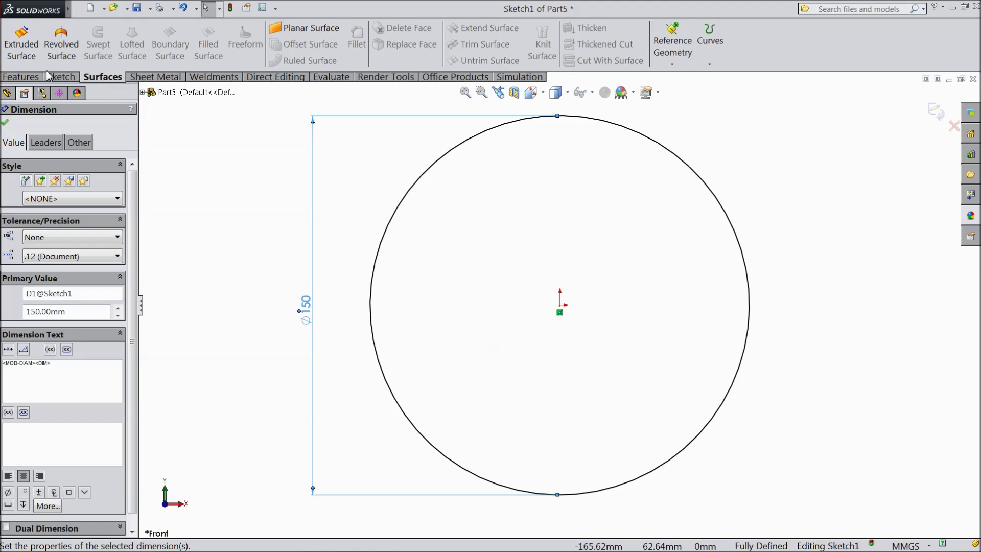
Extrude the 150 mm circle into a 500 mm Mid Plane surface cylinder.
left_click(23, 49)
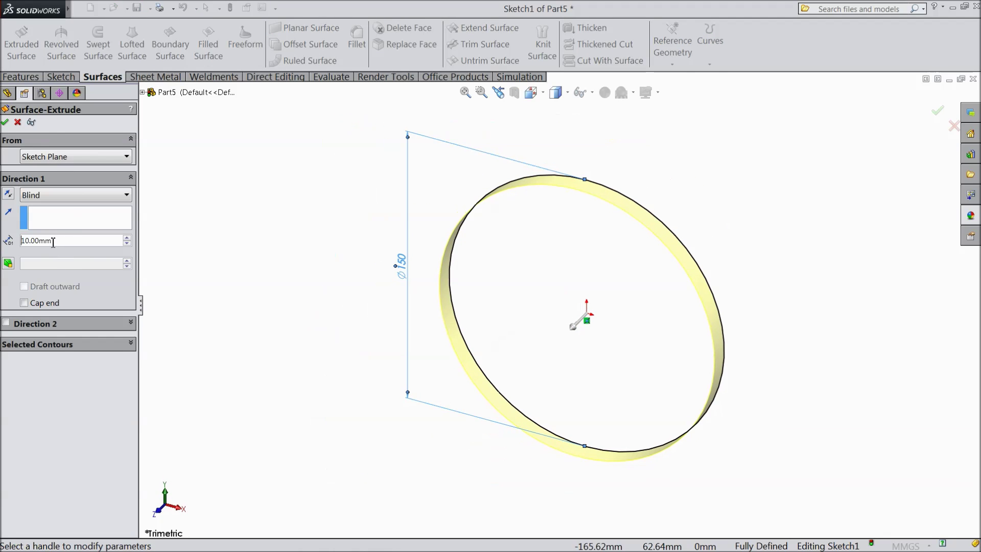
type("500")
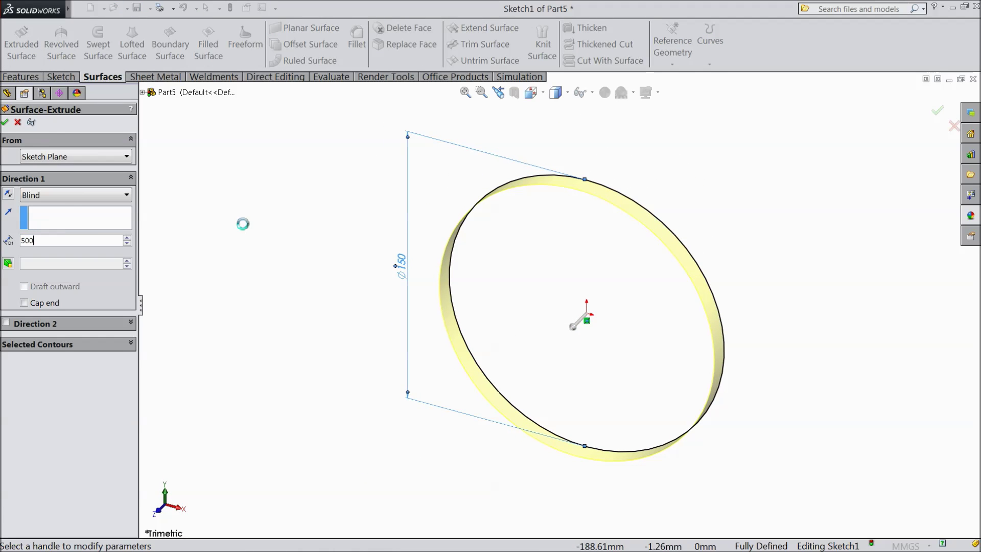
key("Return")
left_click(54, 195)
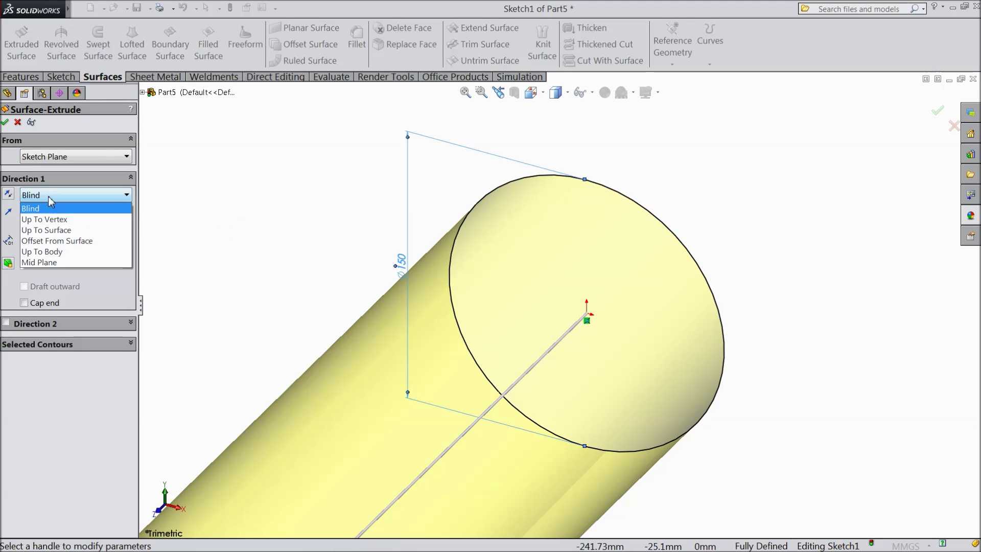
left_click(61, 259)
left_click(6, 123)
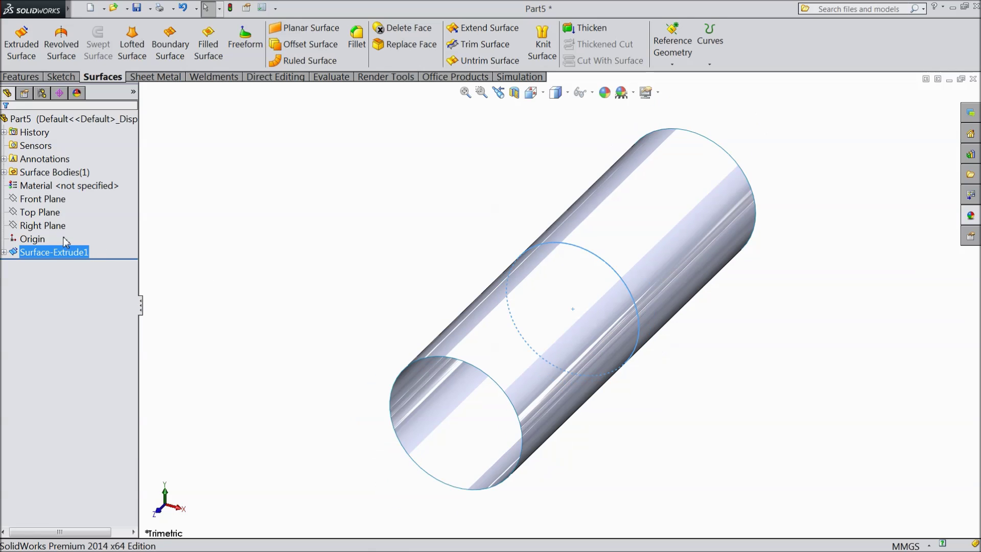
left_click(51, 225)
On the Right Plane, sketch a radius-75 circle centred on the origin.
left_click(64, 215)
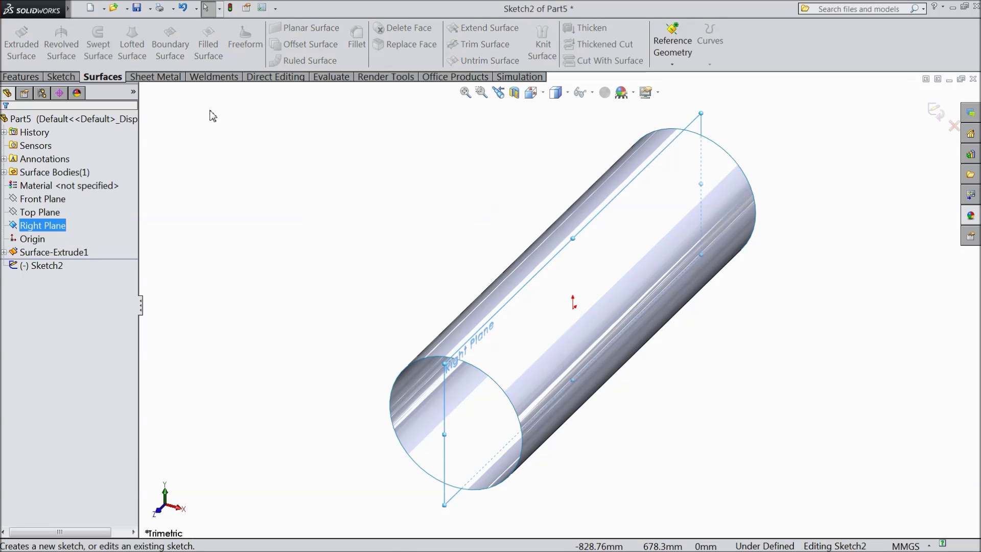
left_click(562, 53)
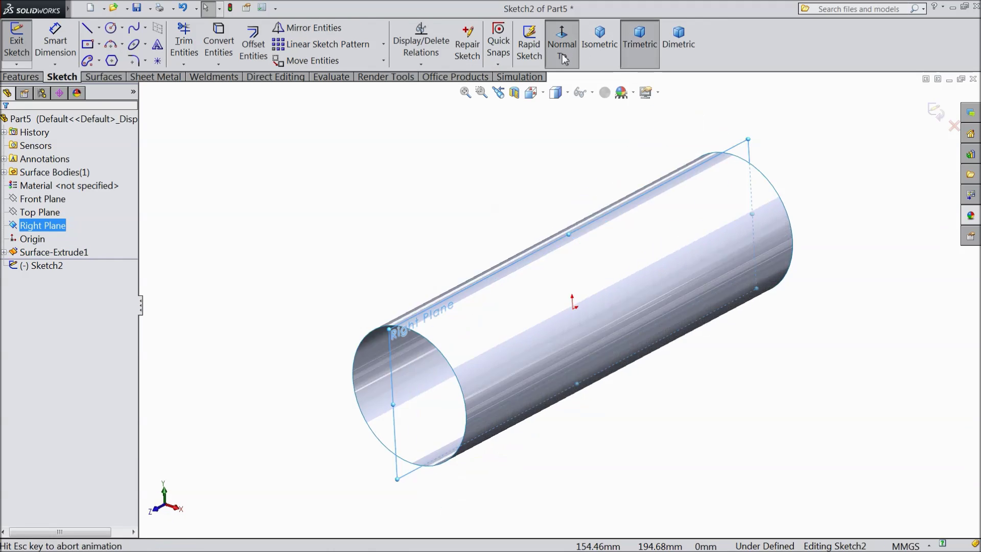
left_click(110, 28)
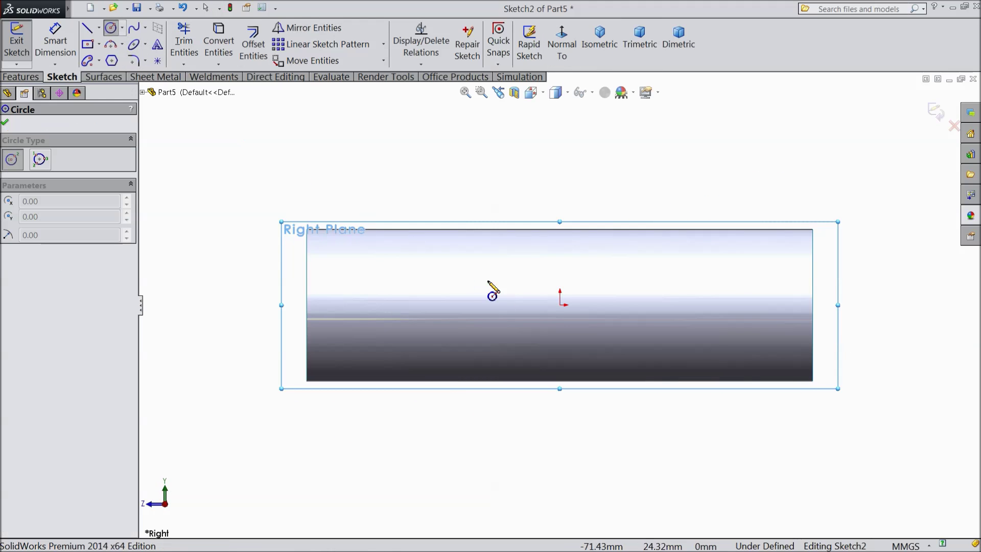
left_click(560, 305)
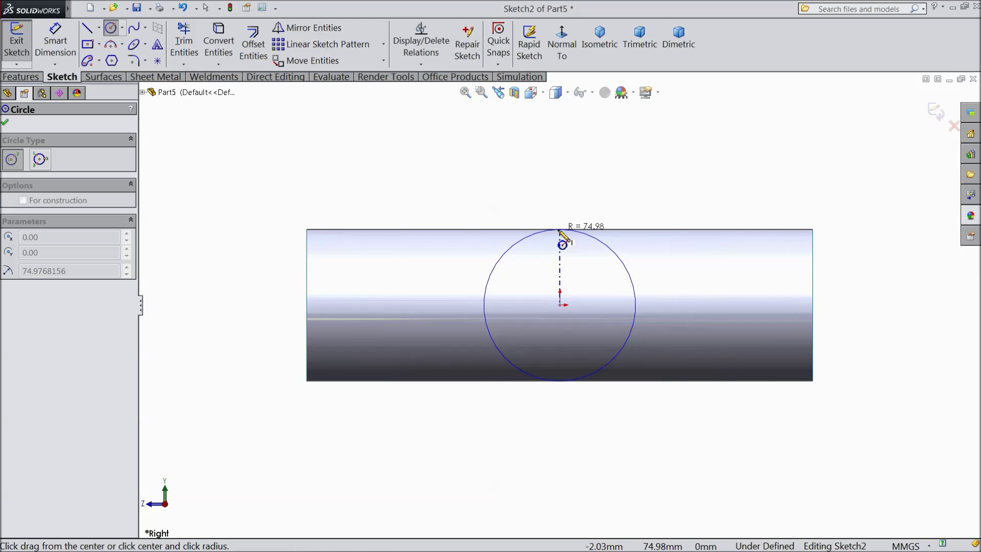
left_click(559, 229)
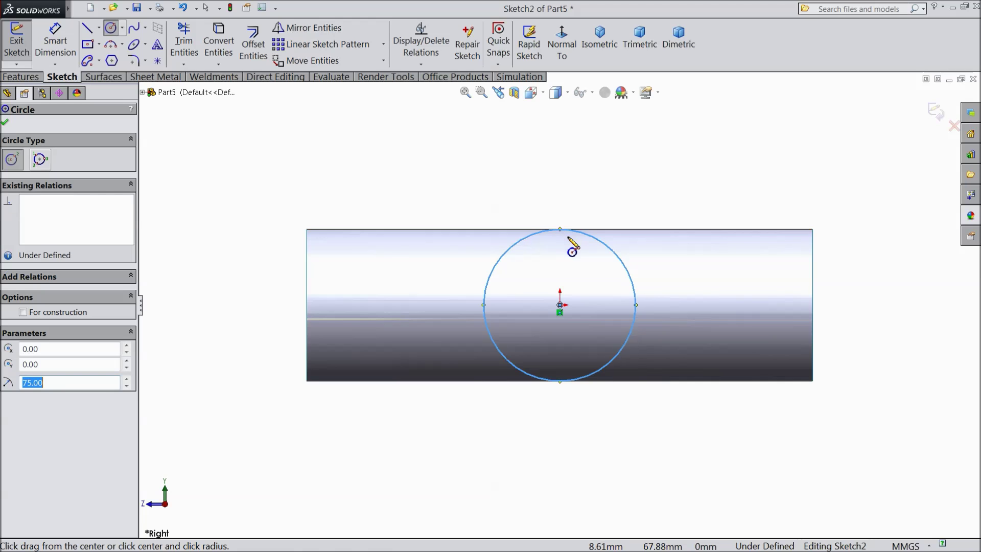
left_click(5, 124)
left_click(21, 78)
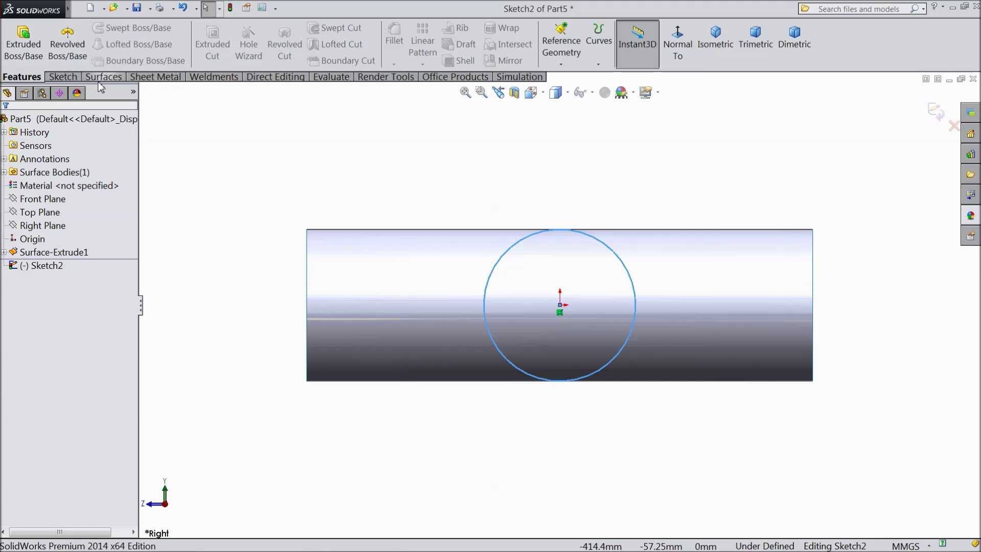
left_click(103, 78)
Extrude the second circle into a 500 mm Mid Plane surface crossing the first pipe.
left_click(21, 43)
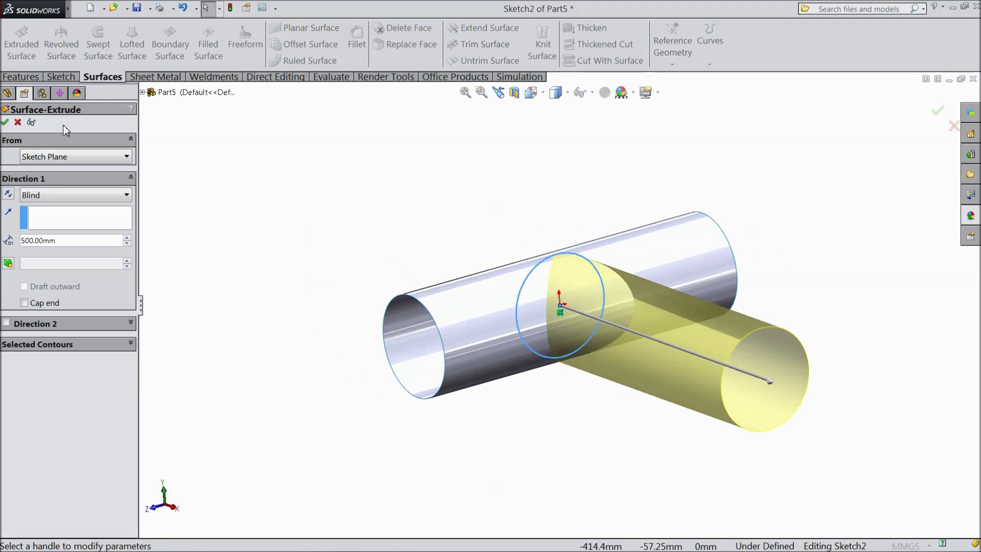
left_click(44, 199)
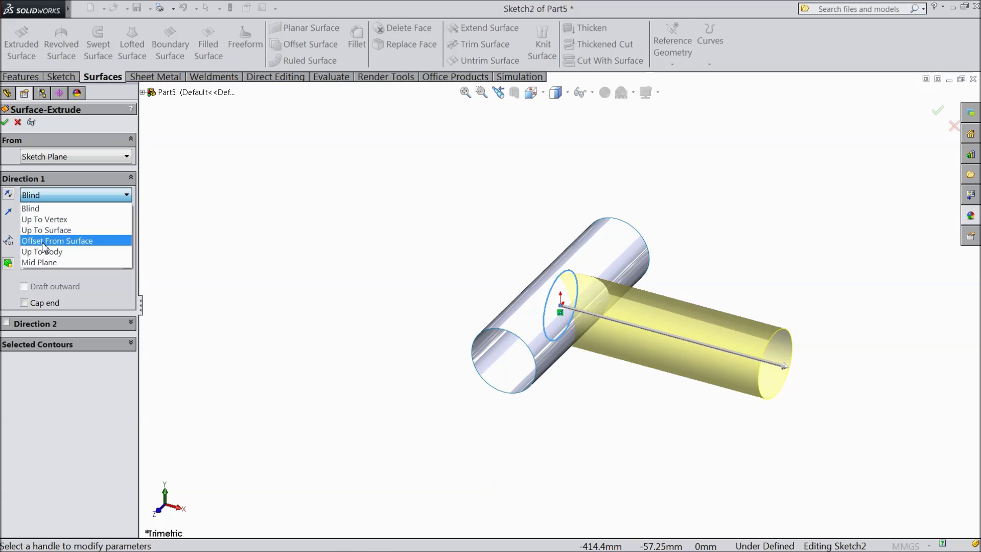
left_click(41, 263)
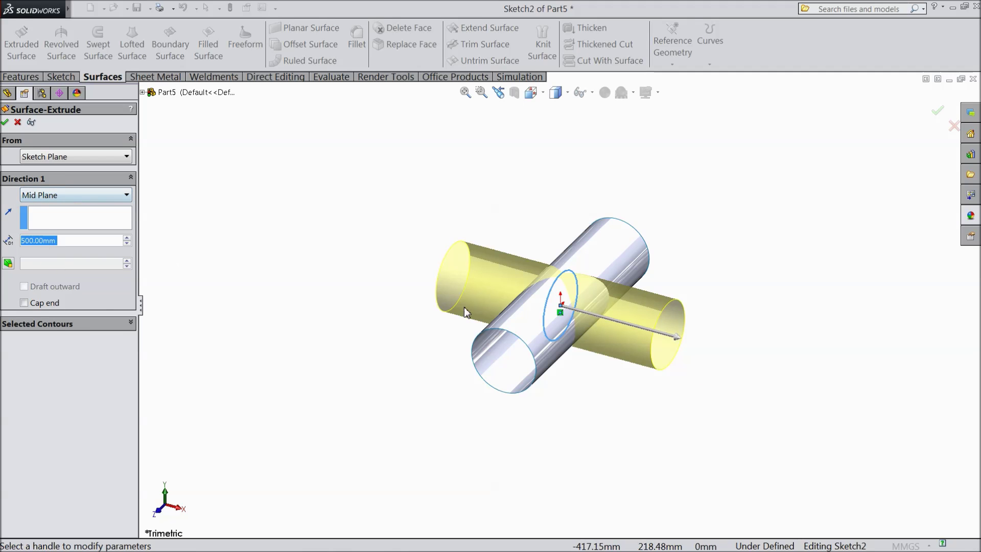
scroll(542, 306, "down", 5)
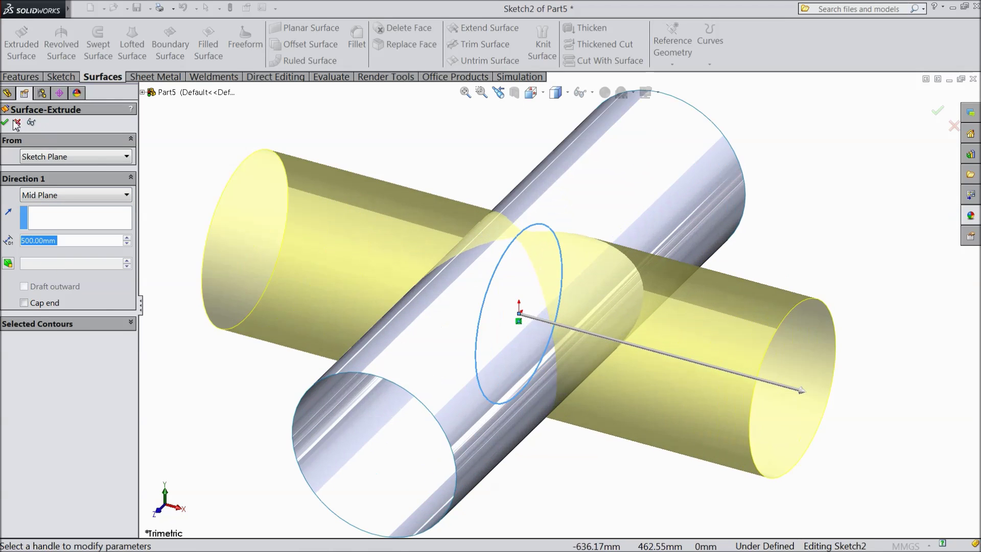
left_click(5, 123)
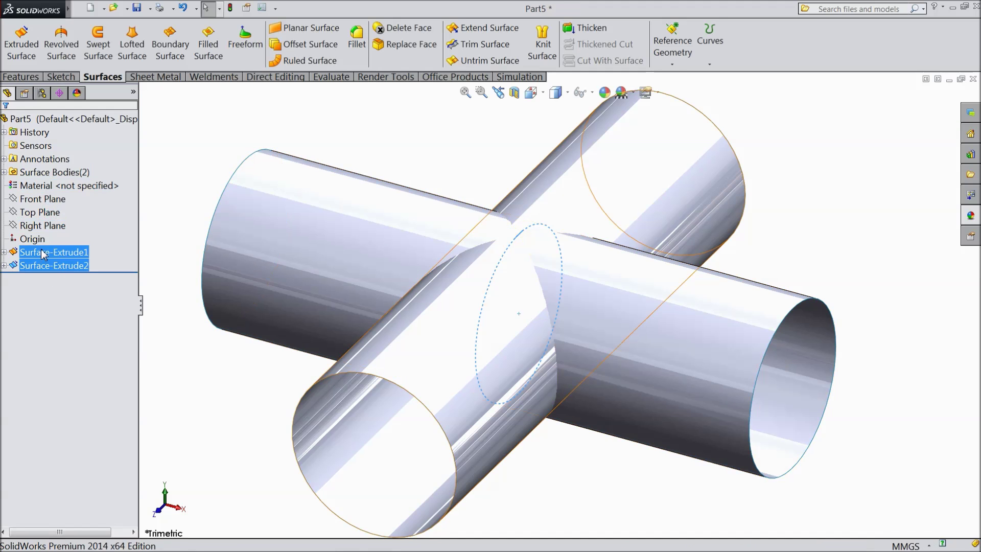
left_click(41, 228)
Start Sketch3 on the Top Plane, viewed normal to it, with the Line tool active.
left_click(41, 212)
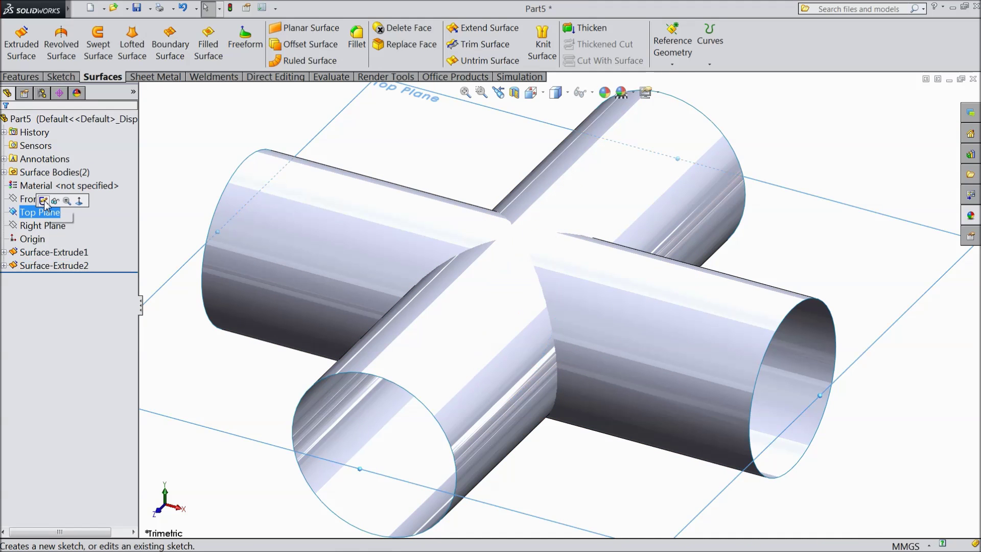
left_click(44, 201)
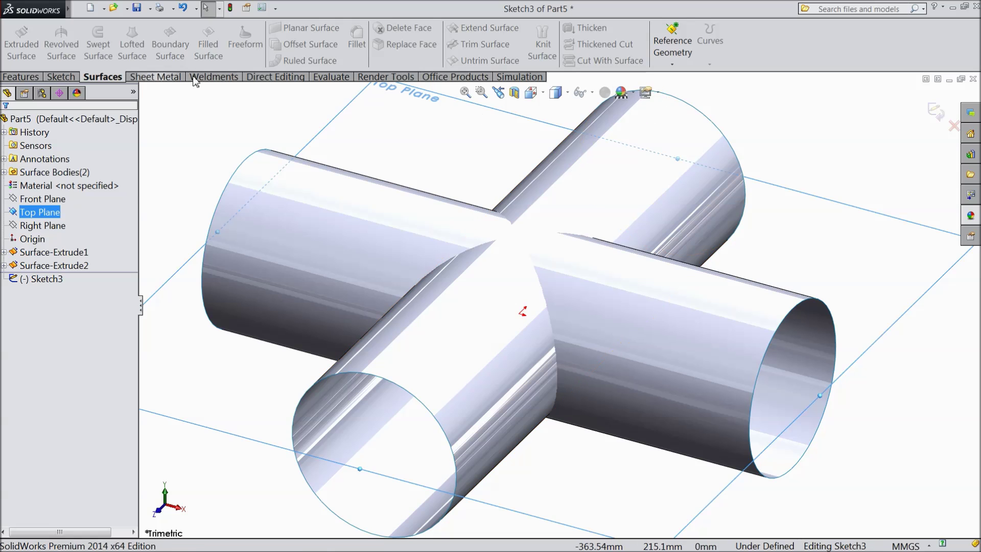
left_click(60, 78)
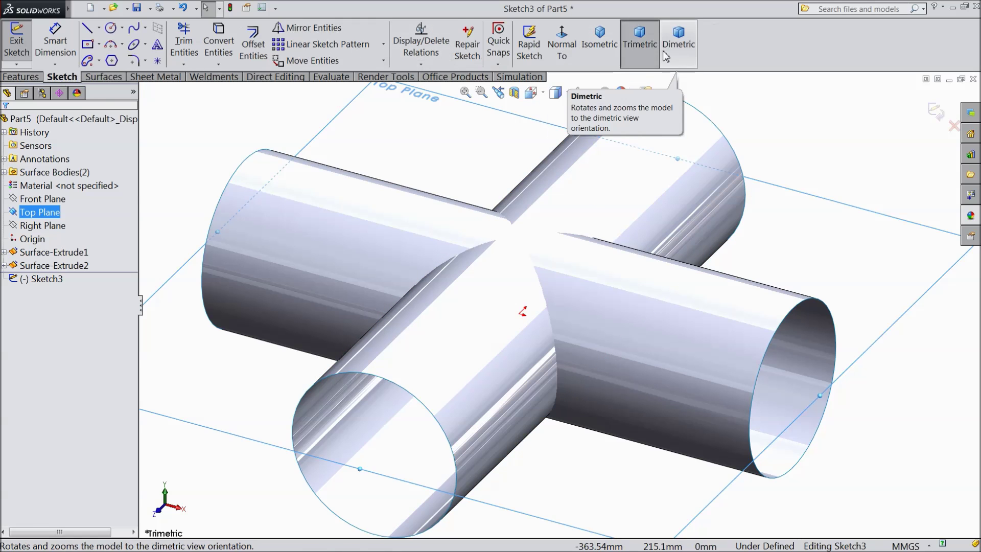
left_click(562, 44)
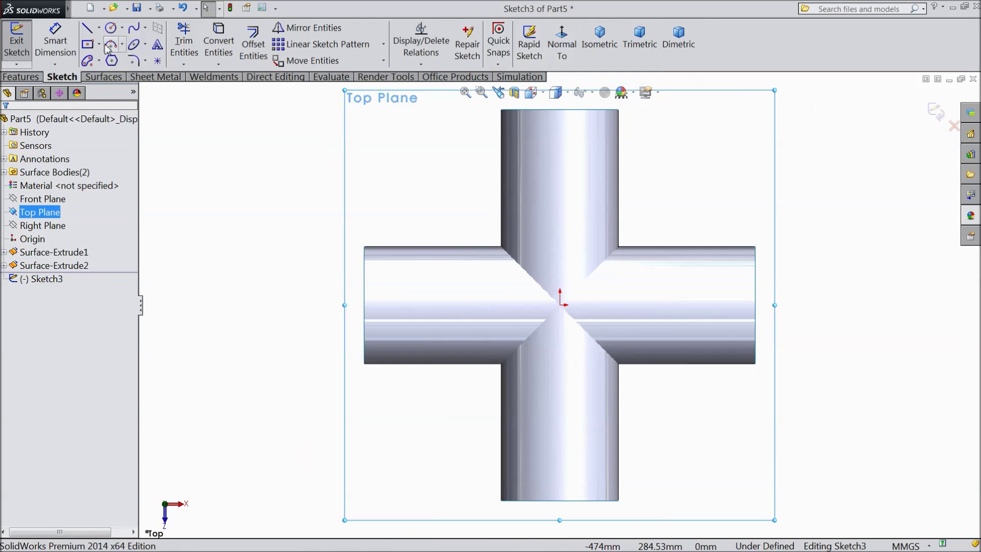
left_click(87, 28)
scroll(597, 377, "down", 1)
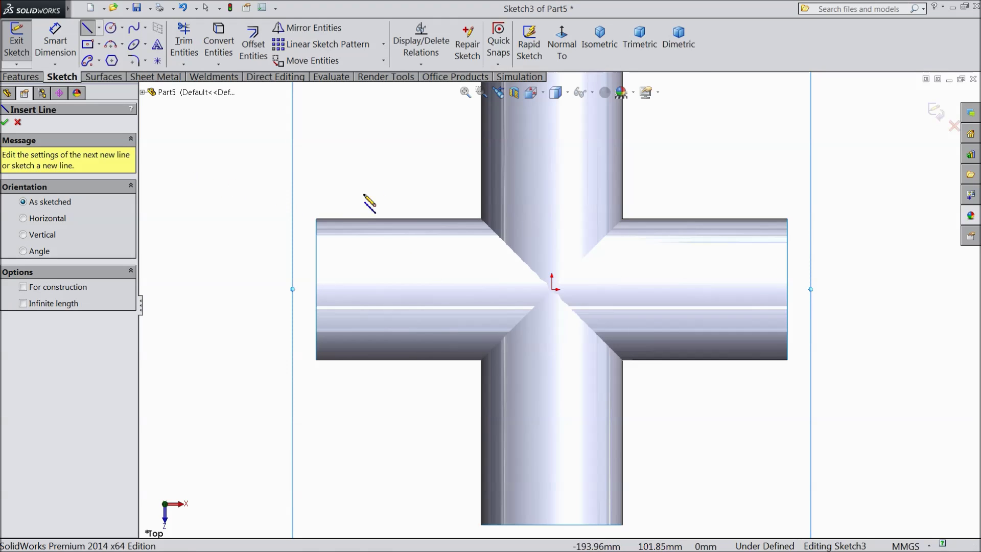
Draw a closed outline of line segments around the pipe junction.
left_click(433, 176)
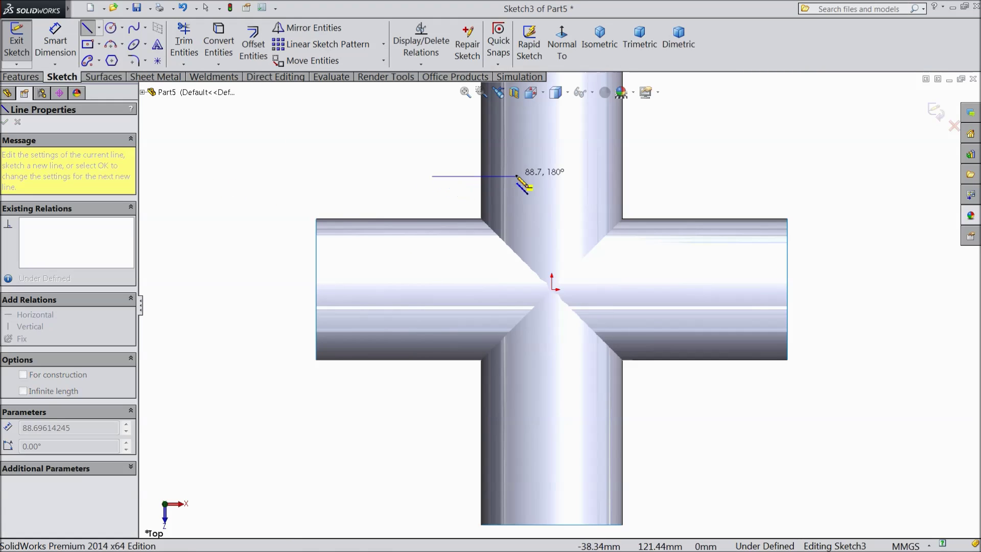
left_click(509, 176)
left_click(596, 177)
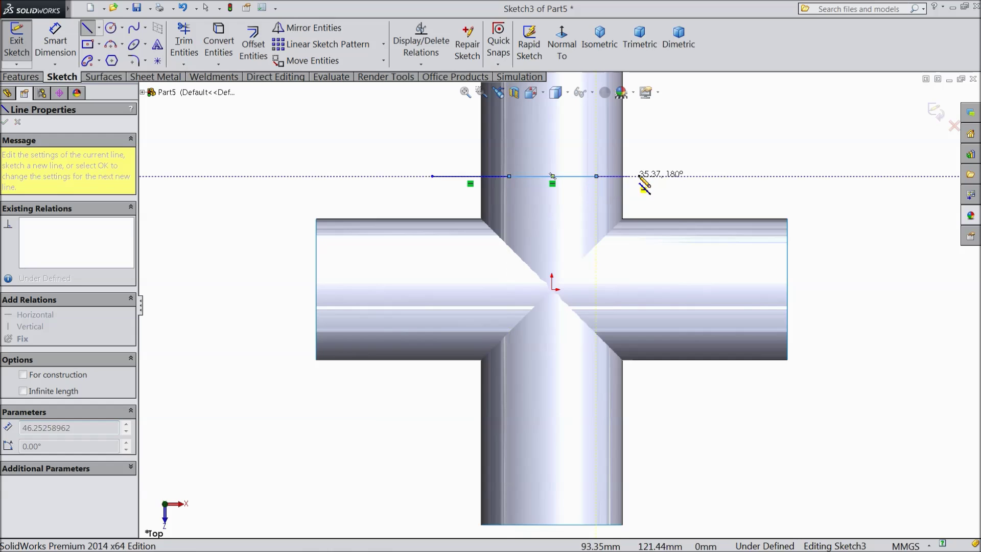
left_click(660, 177)
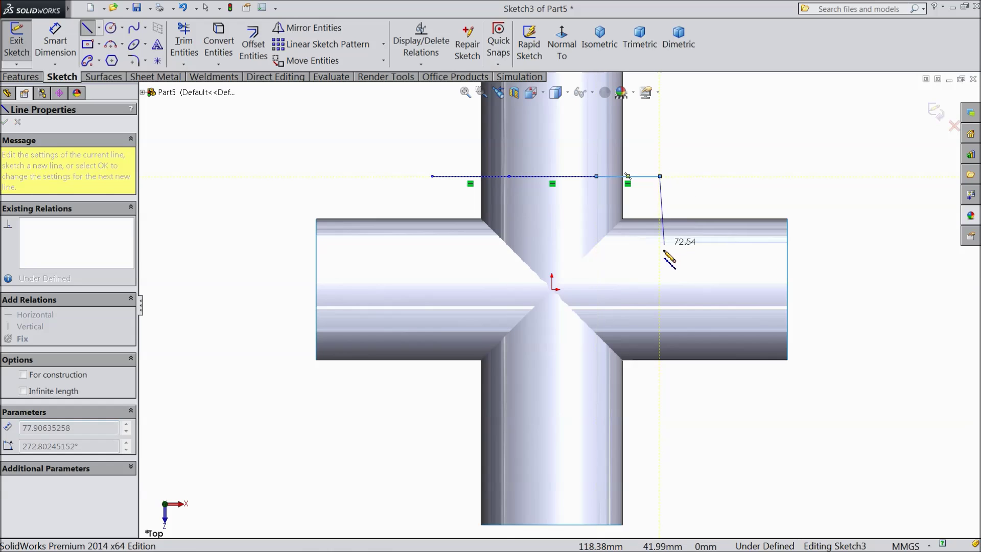
left_click(659, 329)
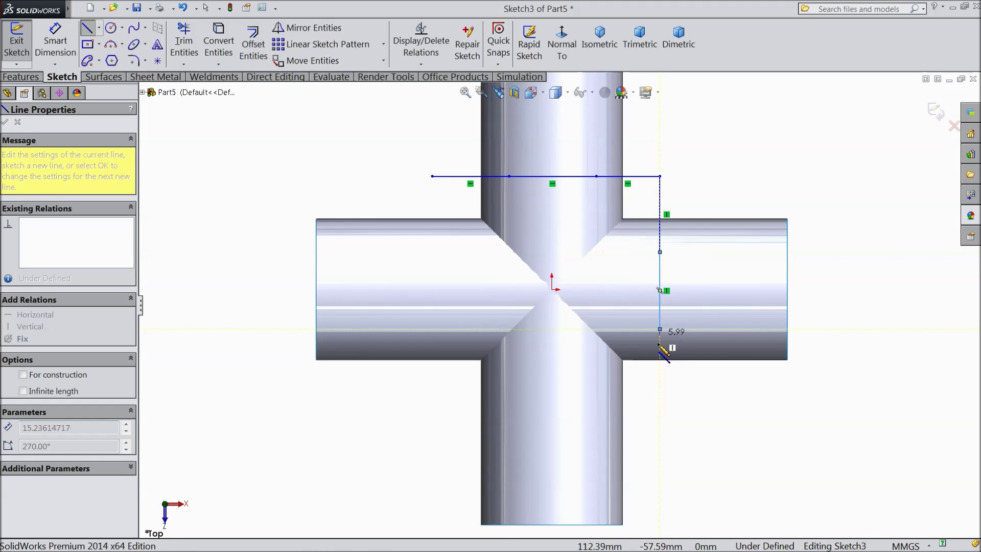
left_click(660, 385)
left_click(608, 385)
left_click(509, 386)
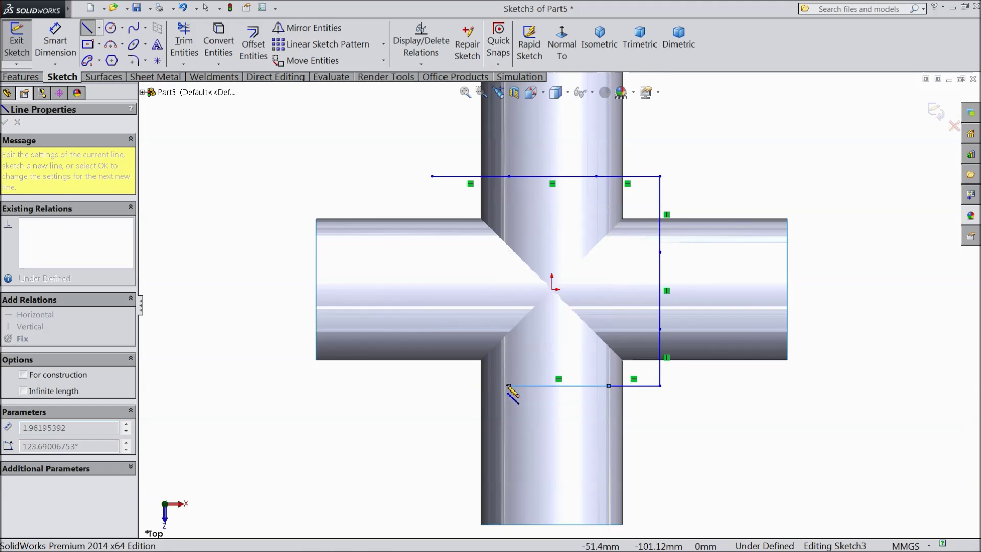
left_click(445, 385)
left_click(445, 333)
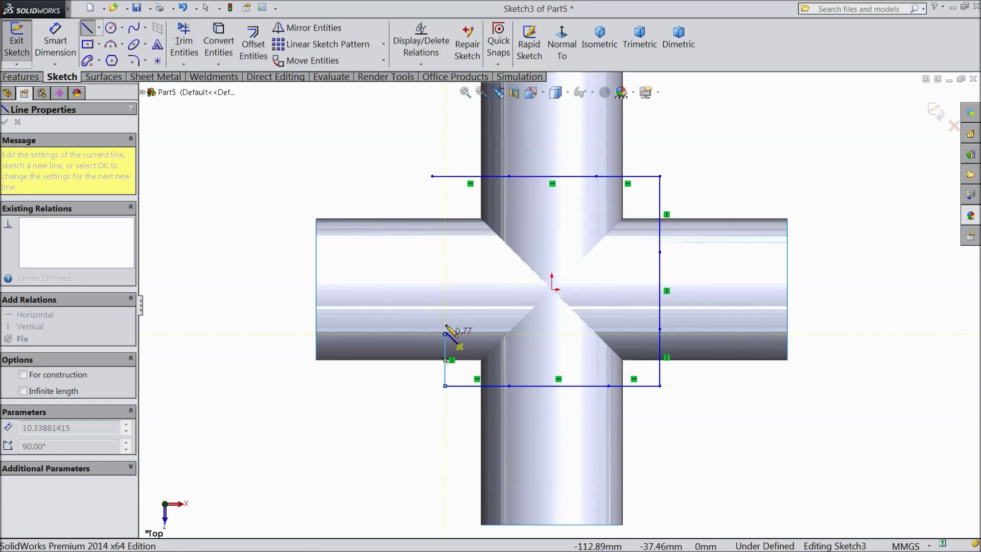
left_click(445, 249)
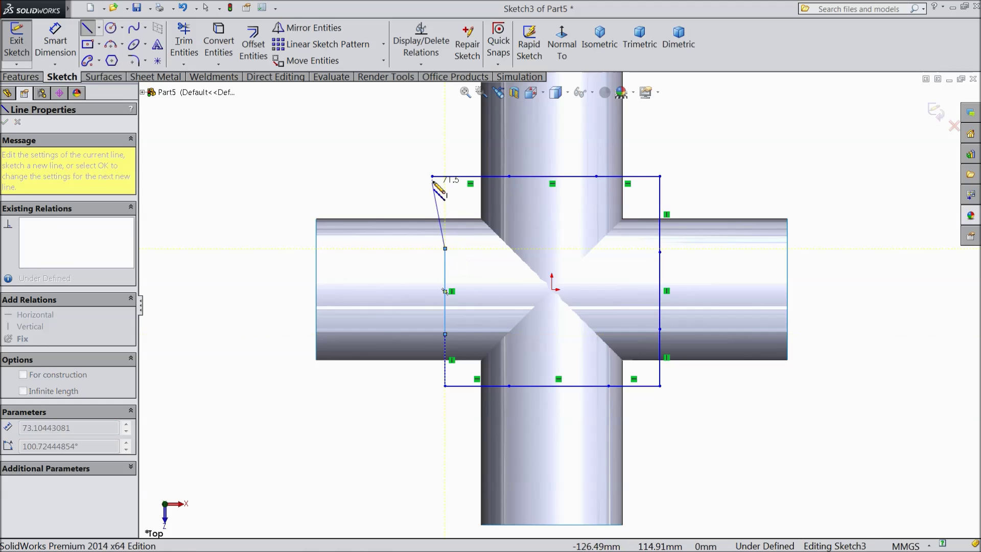
right_click(396, 150)
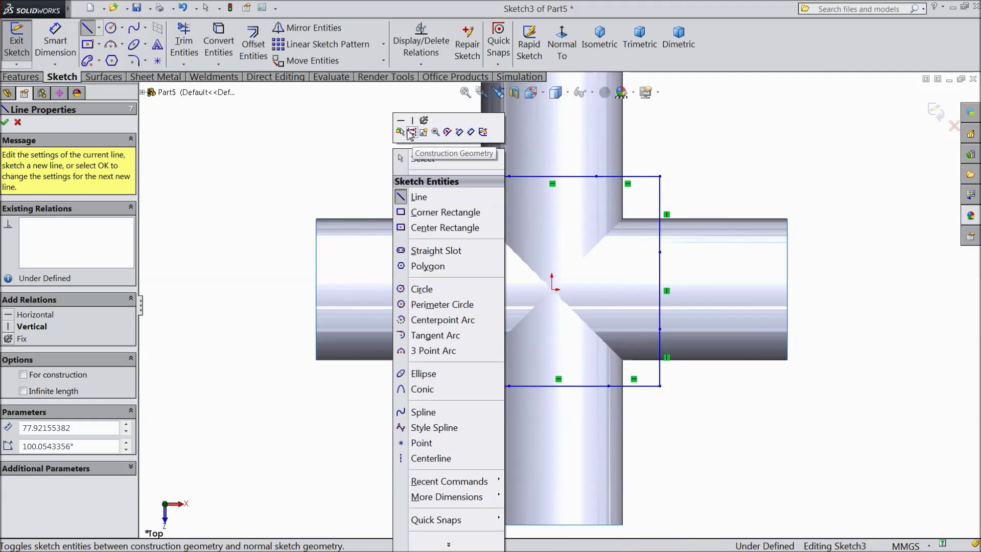
left_click(418, 159)
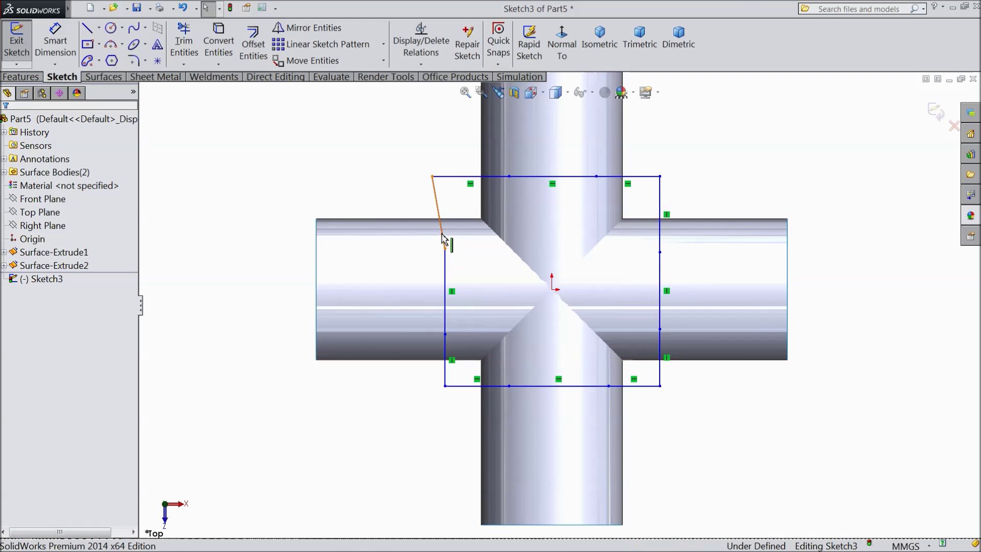
Make the slanted upper-left line vertical and set the outline segments equal.
left_click(443, 244)
left_click(482, 196)
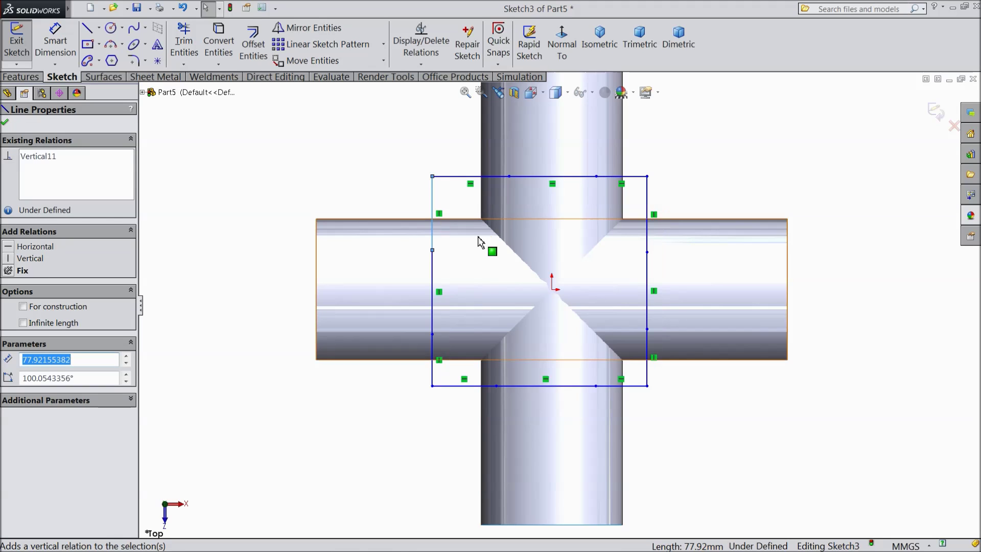
left_click(484, 177)
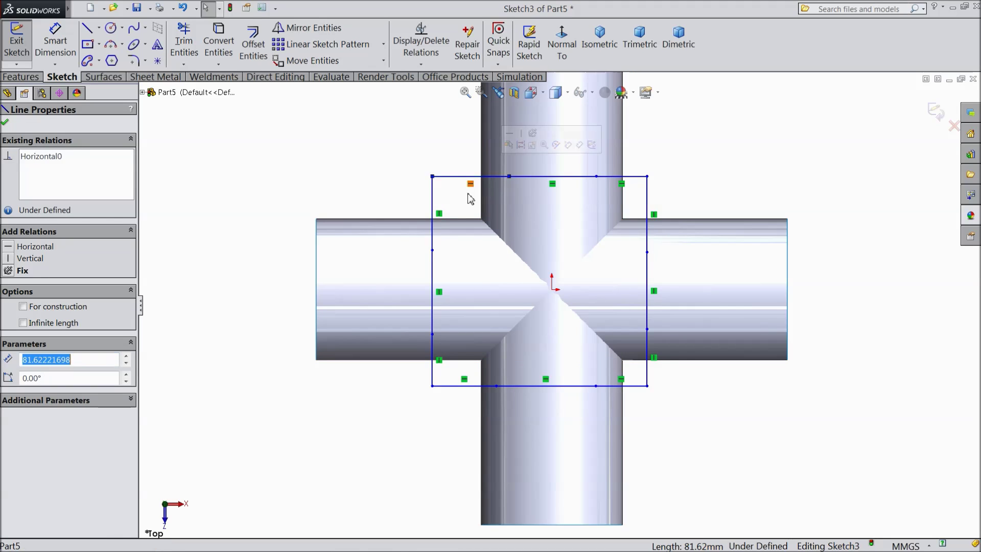
left_click(433, 214, "ctrl")
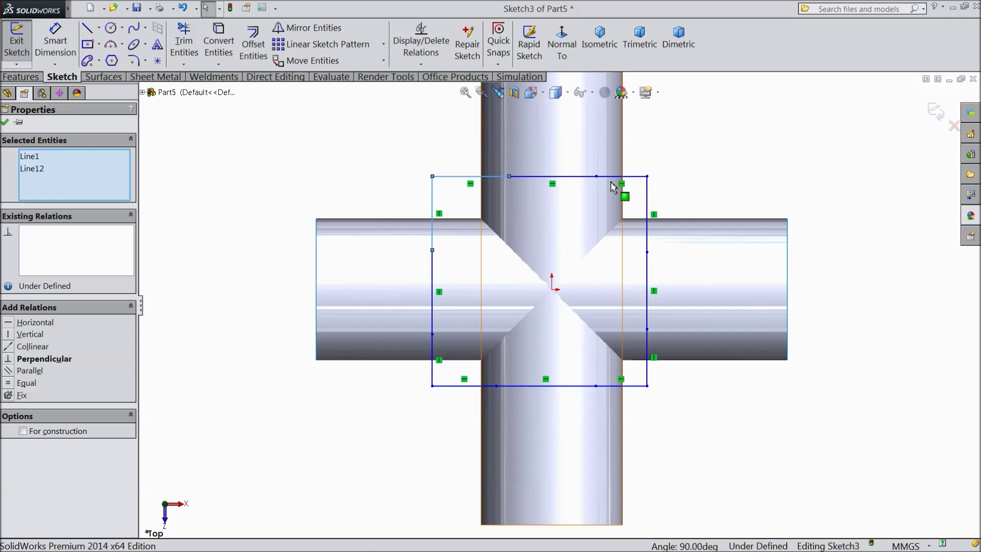
left_click(648, 217, "ctrl")
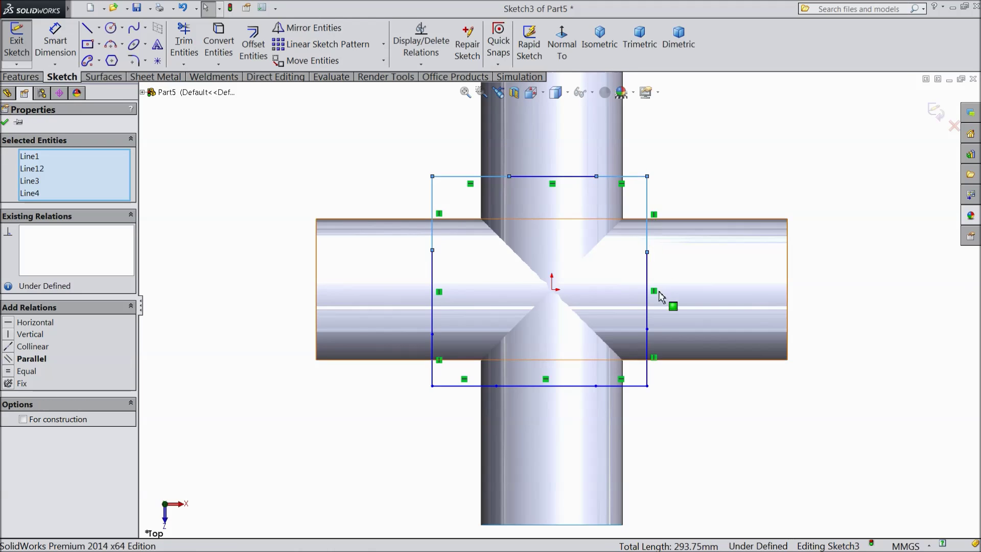
left_click(648, 339, "ctrl")
left_click(648, 352, "ctrl")
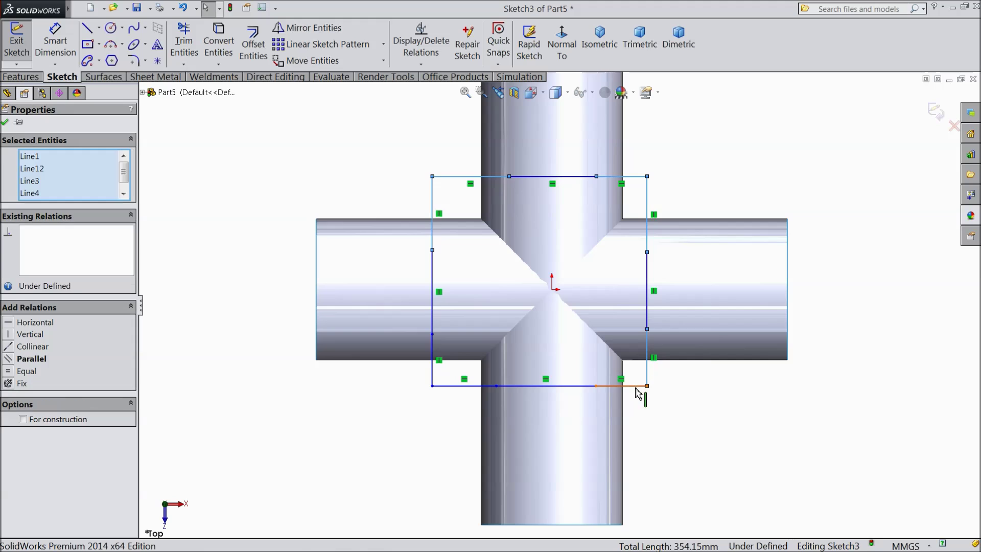
left_click(462, 386, "ctrl")
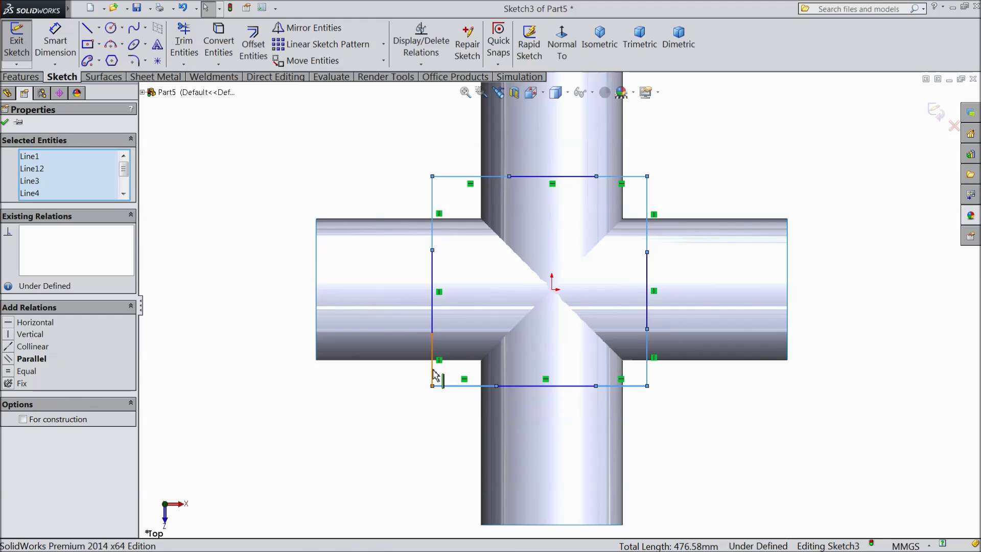
left_click(432, 357, "ctrl")
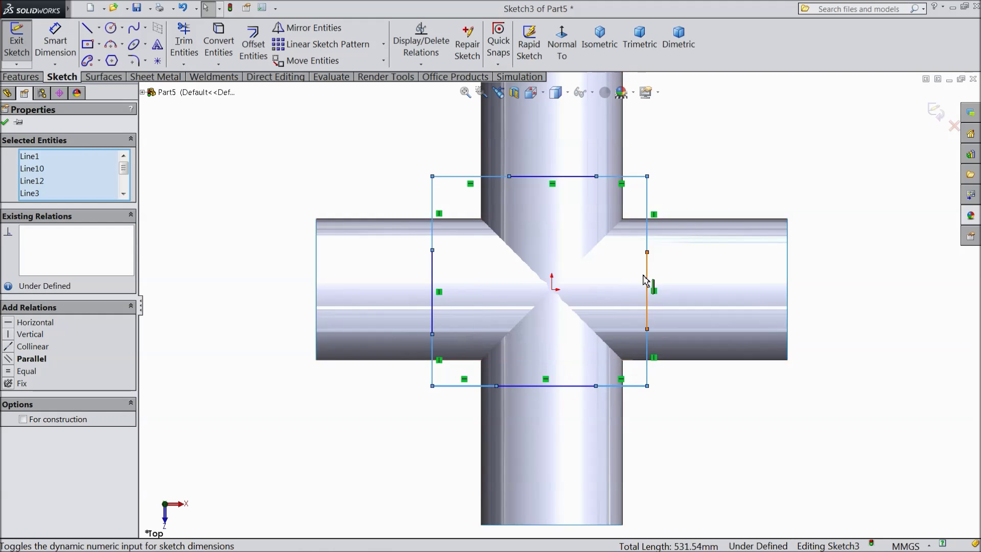
left_click(26, 371)
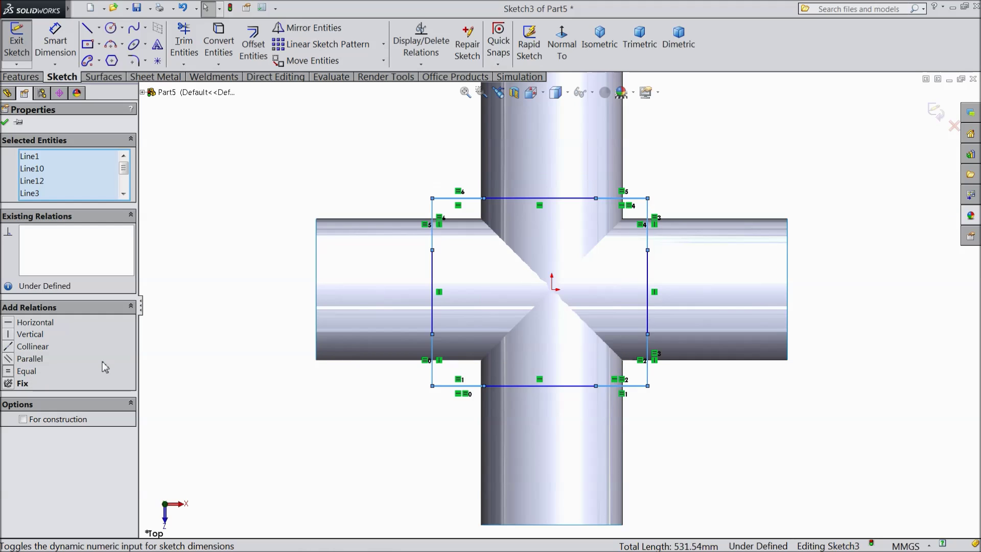
left_click(5, 123)
Dimension the outline width between left and right edges to 200.
left_click(55, 41)
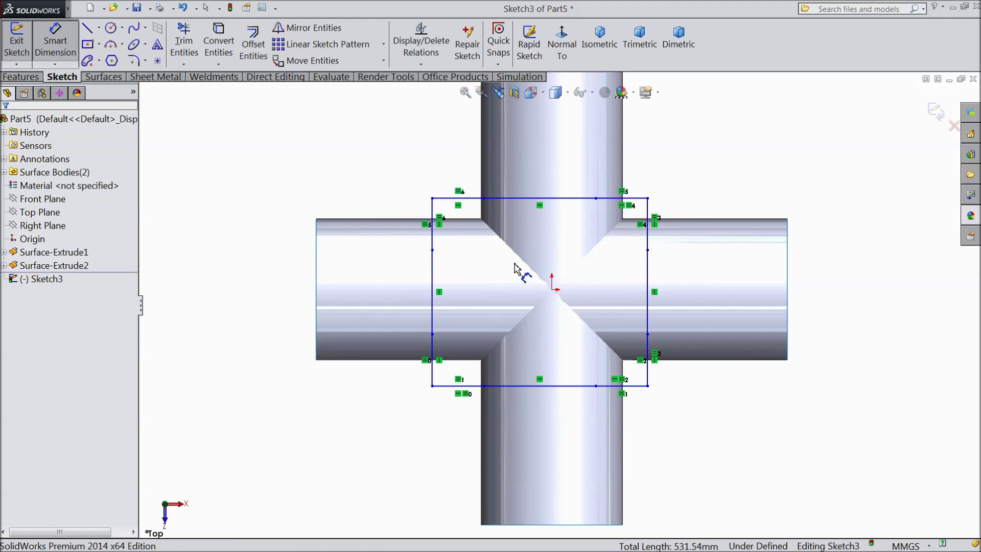
left_click(648, 289)
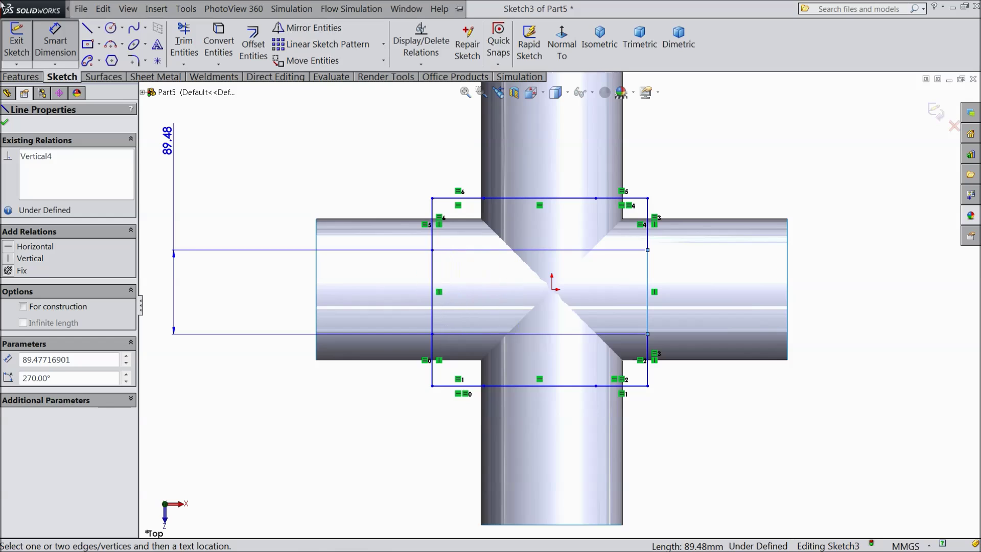
key("alt+i")
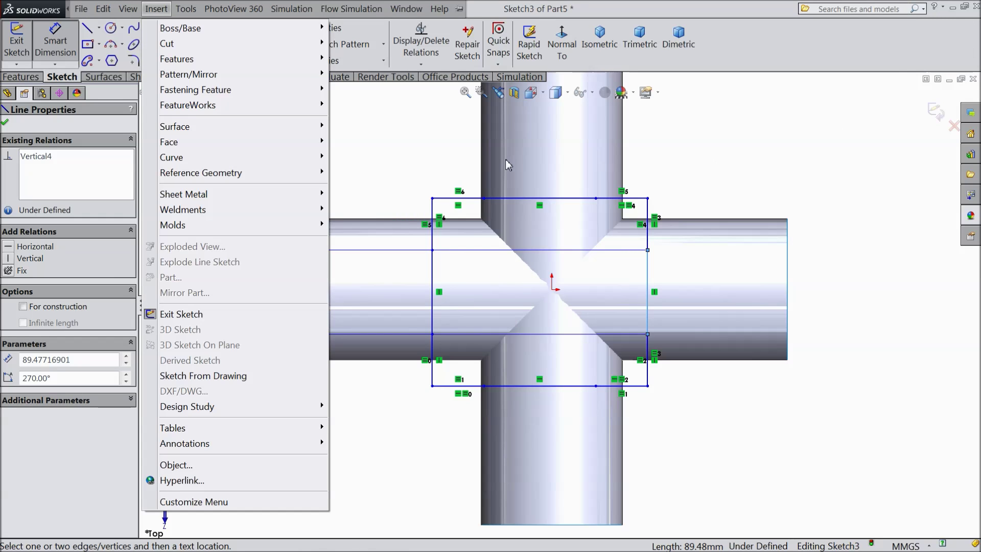
key("Escape")
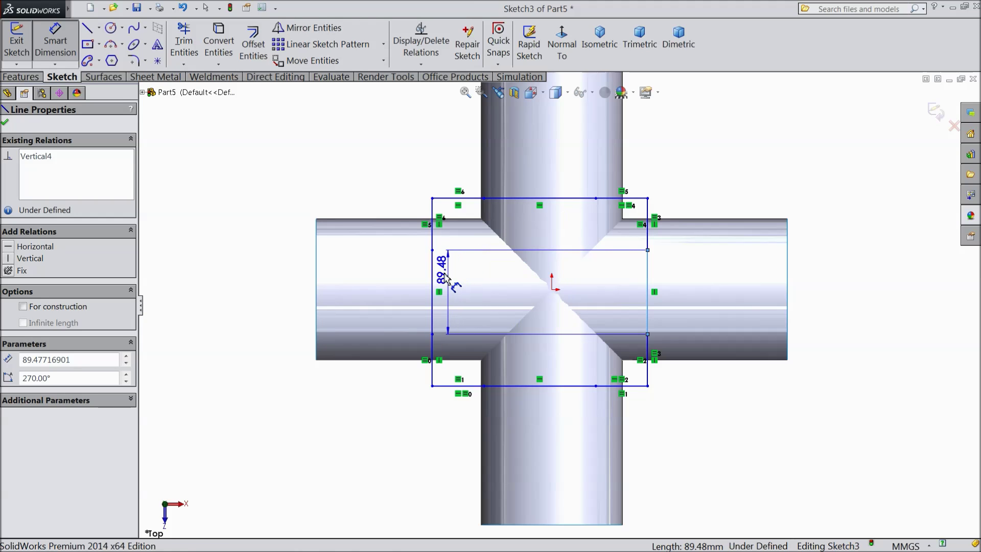
left_click(433, 276)
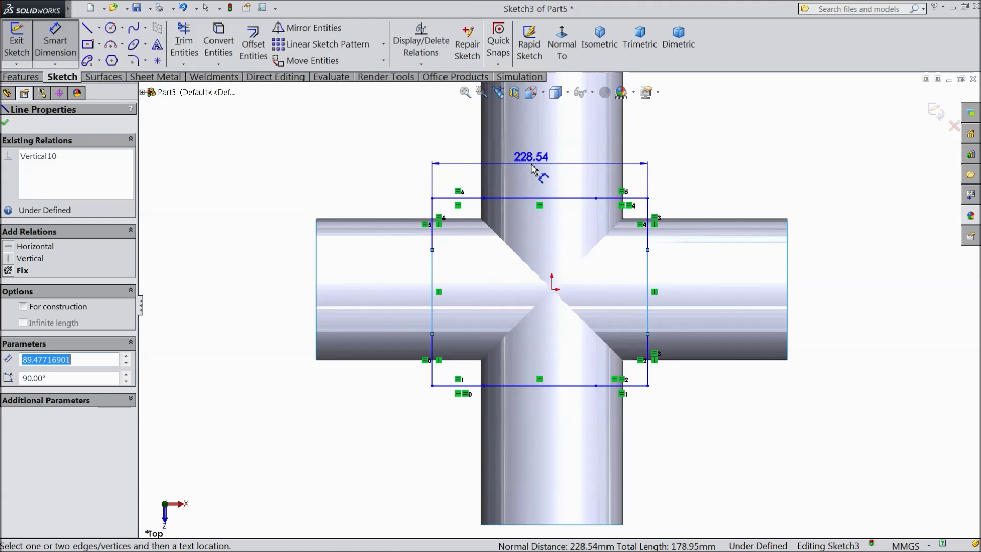
left_click(531, 168)
type("120")
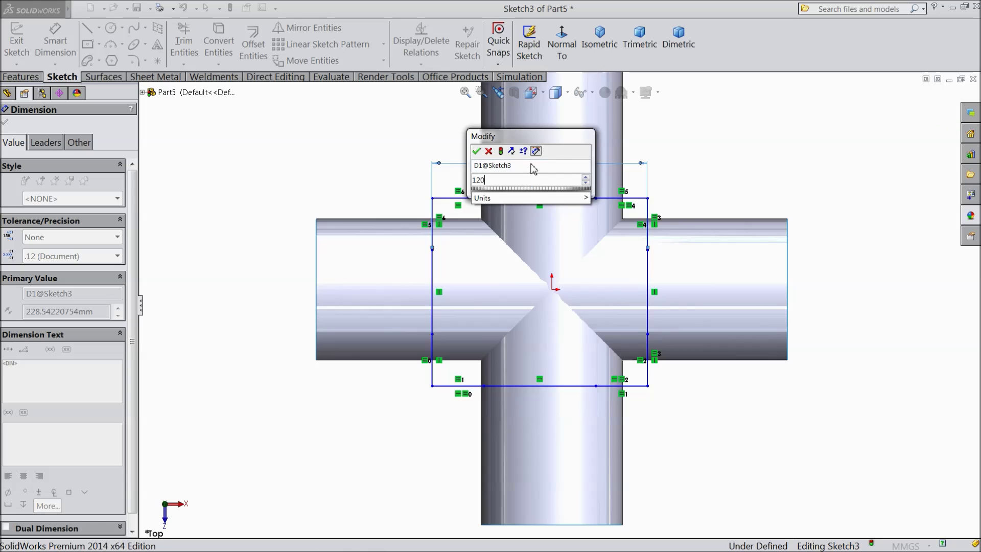
key("BackSpace")
key("BackSpace")
key("BackSpace")
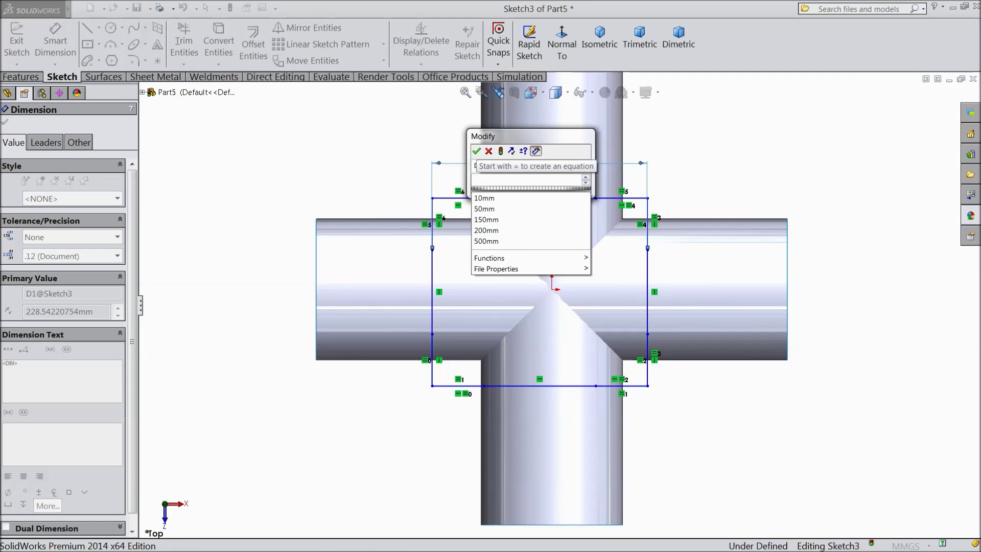
type("200")
left_click(478, 152)
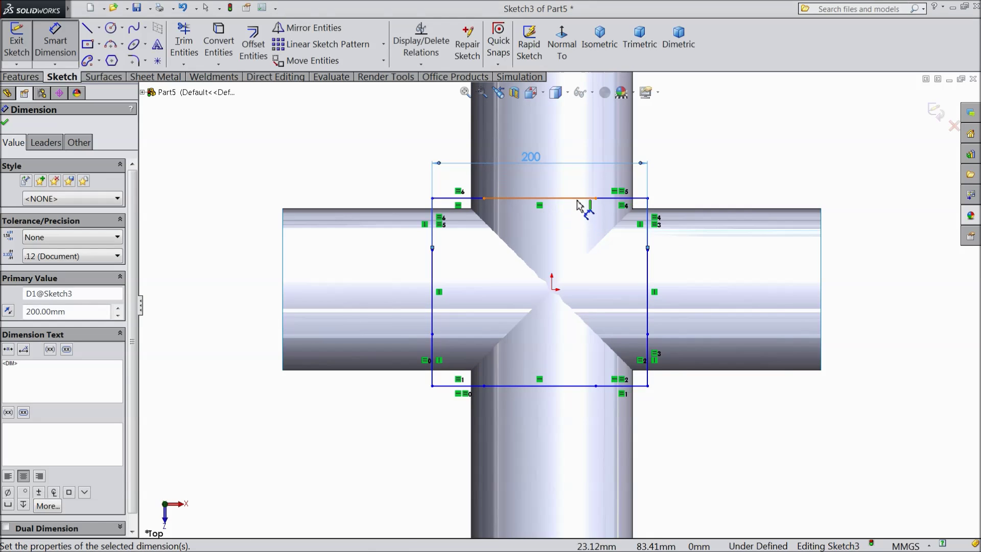
Set the outline height to 200 and the short upper-left segment to 50.
left_click(581, 200)
left_click(588, 386)
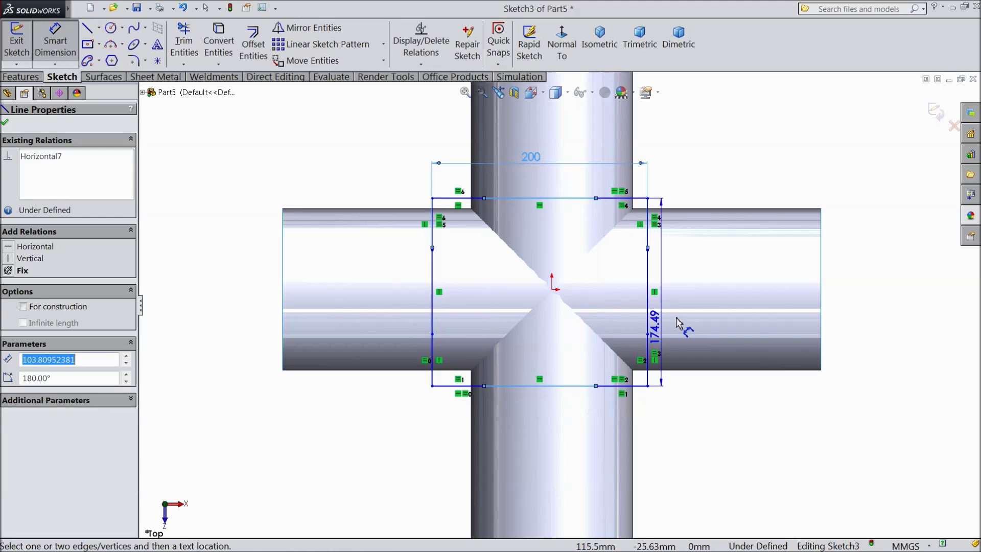
left_click(768, 295)
type("2")
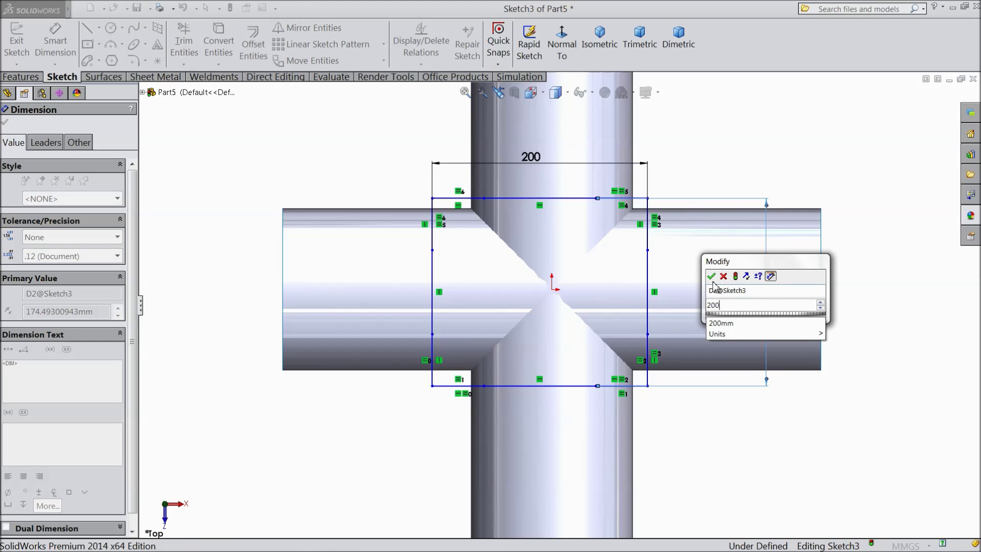
type("00")
left_click(711, 276)
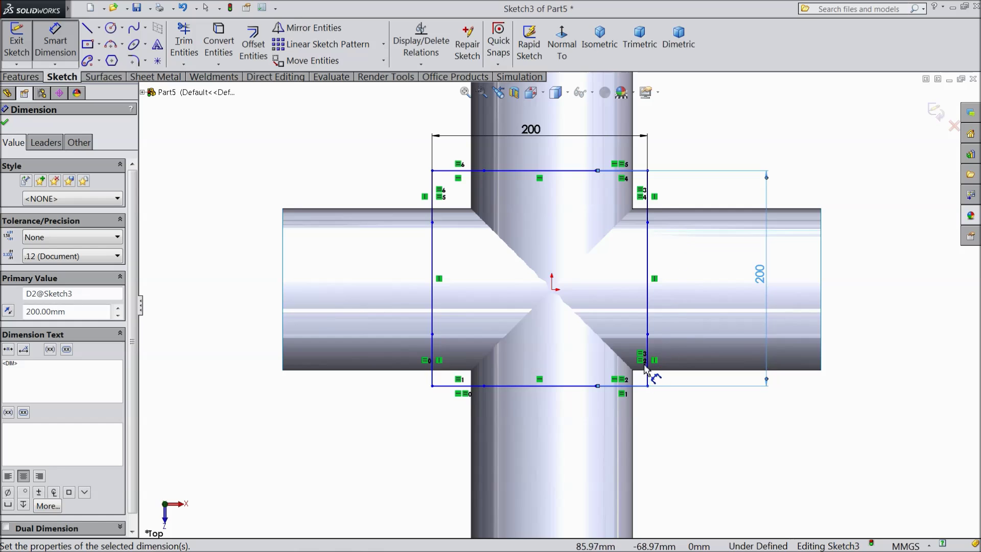
left_click(434, 202)
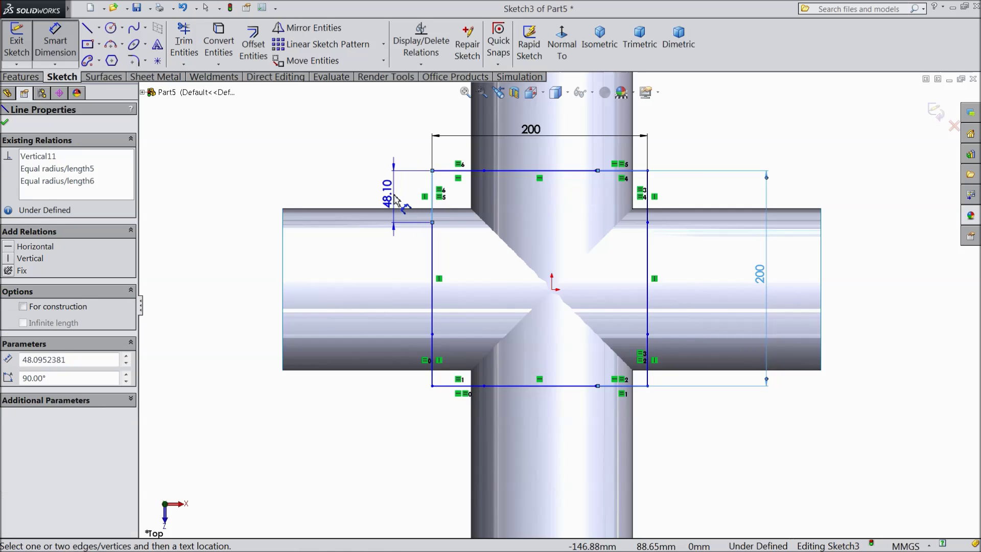
left_click(395, 199)
left_click(340, 182)
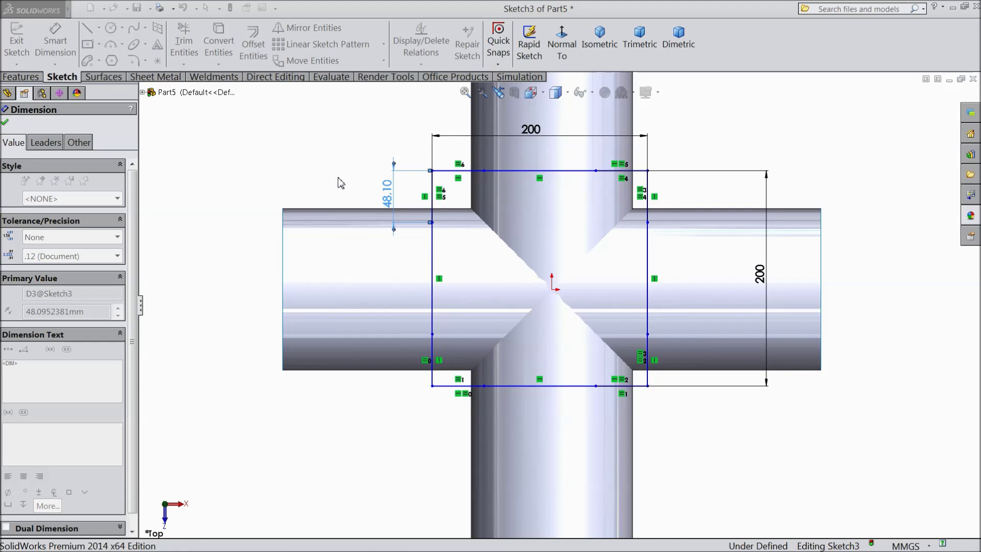
left_click(5, 122)
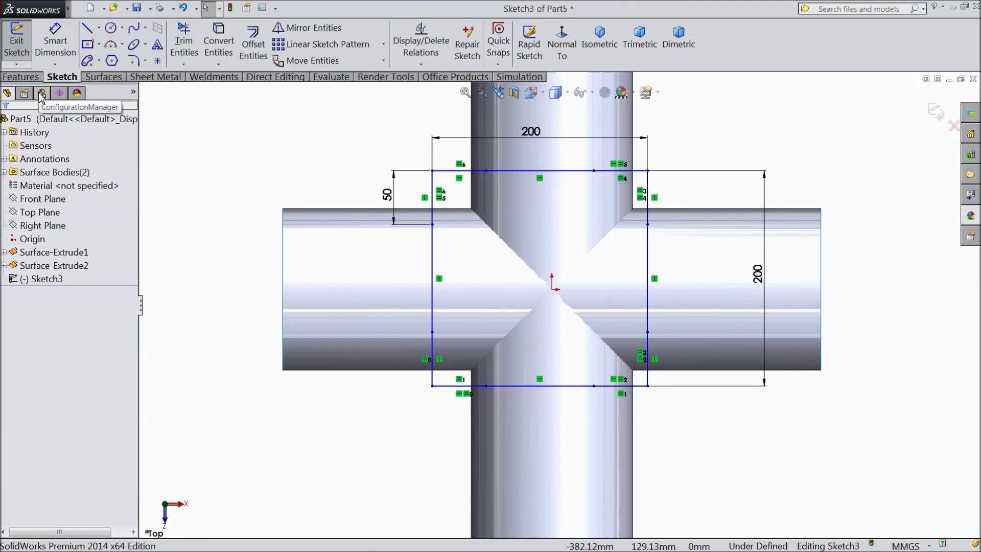
Draw a diagonal centerline from the top-right to the bottom-left corner.
left_click(99, 29)
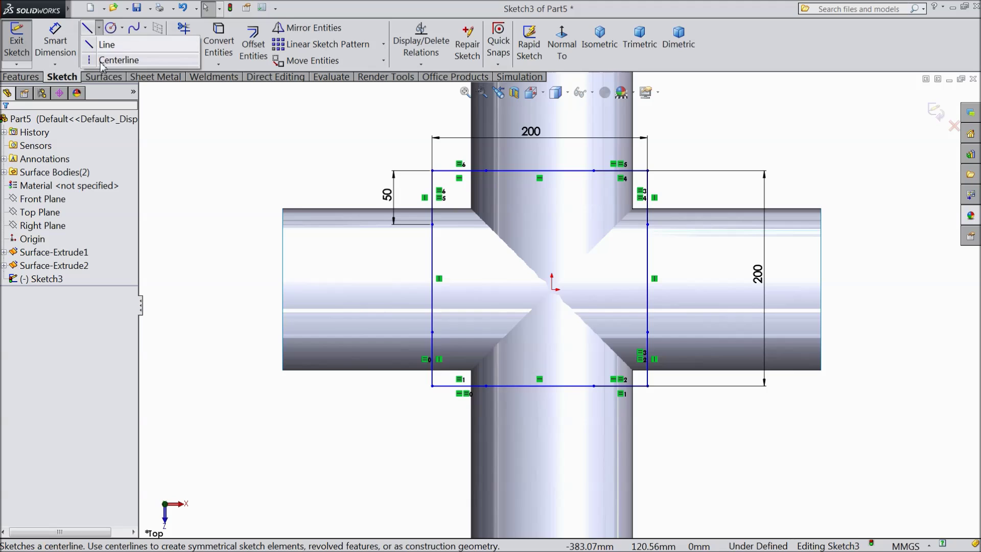
left_click(119, 56)
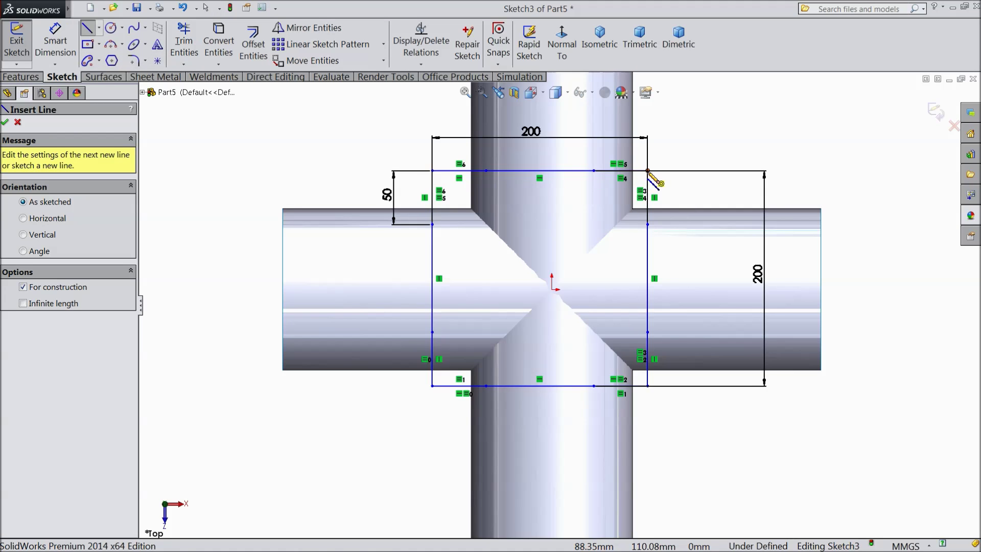
left_click(647, 171)
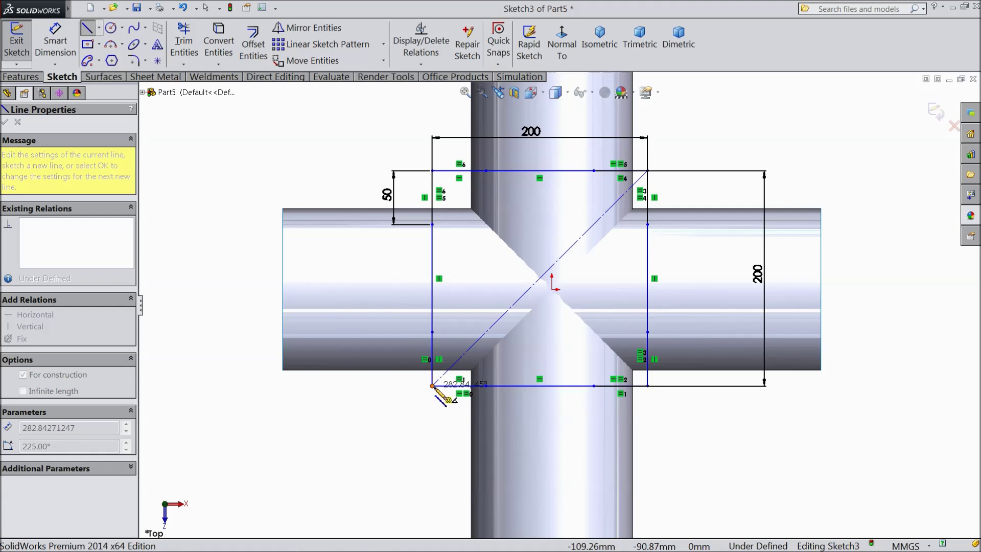
left_click(432, 385)
right_click(386, 400)
left_click(418, 162)
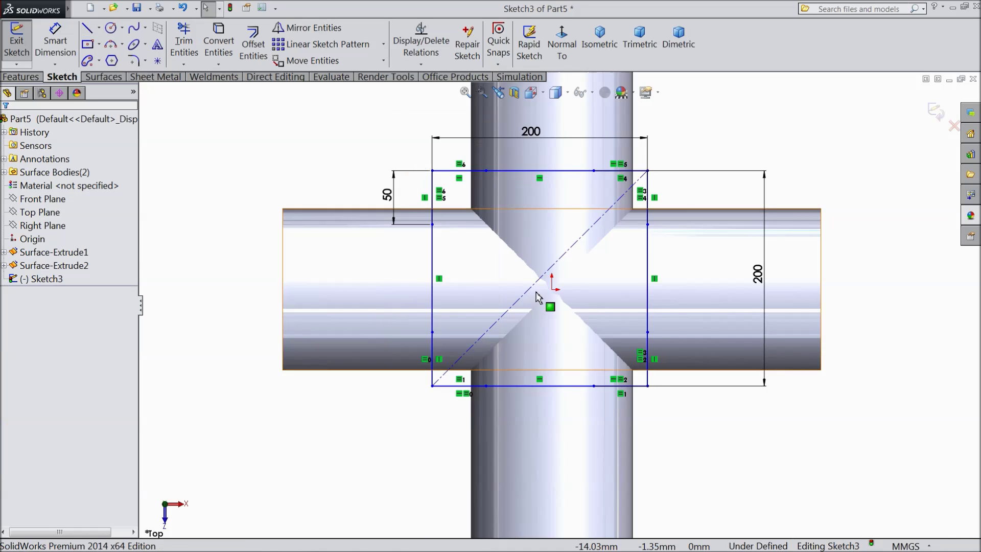
Add a Midpoint relation placing the origin at the diagonal's midpoint.
left_click(552, 289)
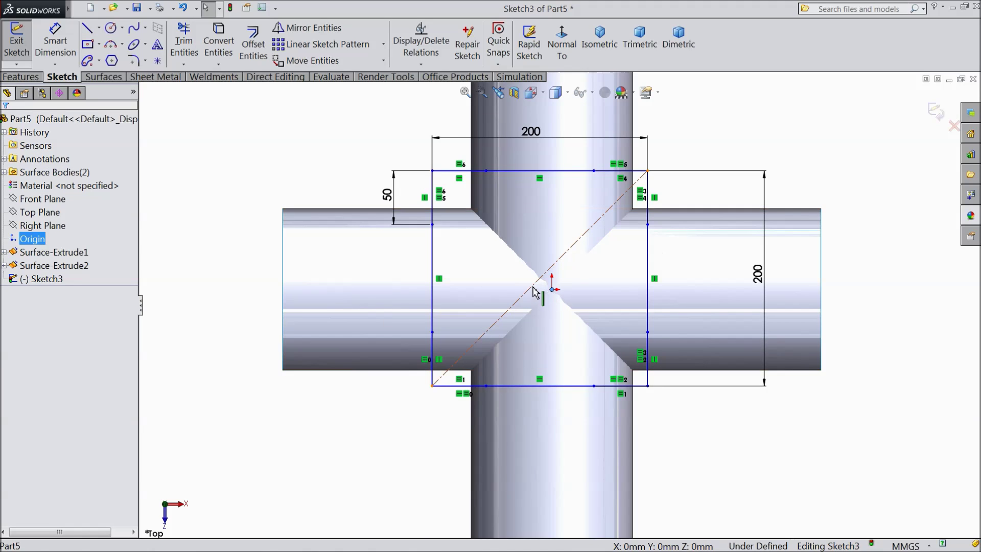
left_click(536, 282)
left_click(552, 290, "ctrl")
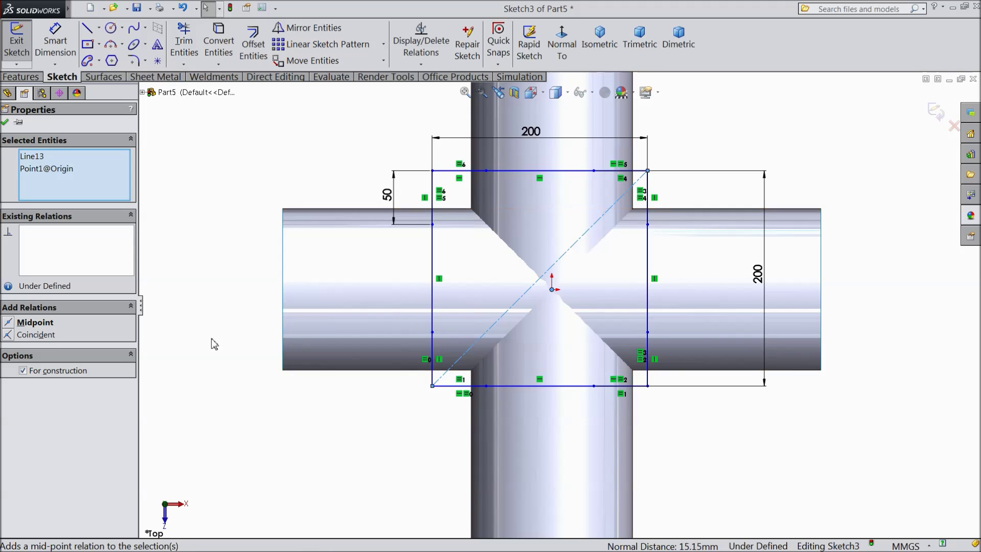
left_click(14, 325)
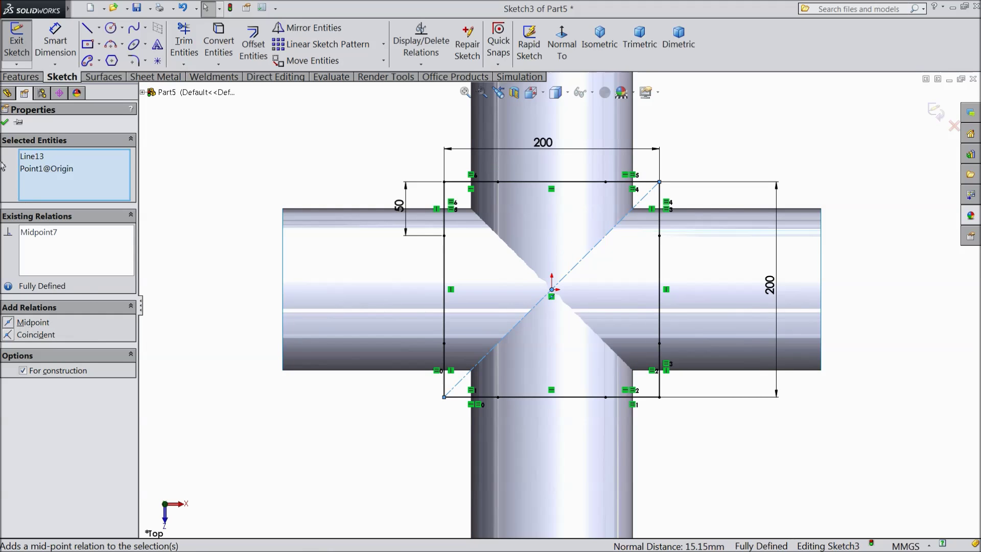
left_click(4, 123)
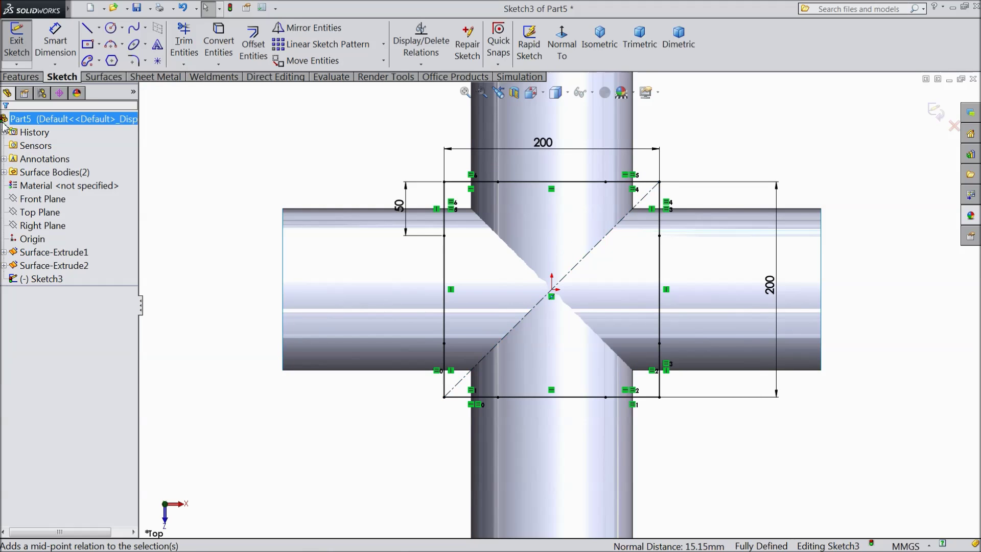
left_click(111, 78)
Trim away both pipes' central pieces using Sketch3 as the trim tool.
left_click(483, 44)
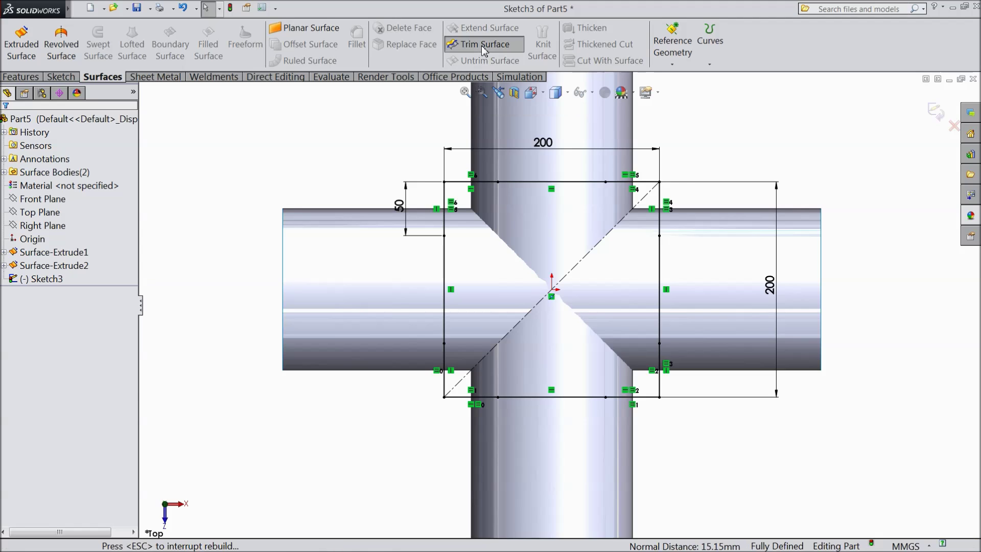
left_click(512, 265)
left_click(492, 275)
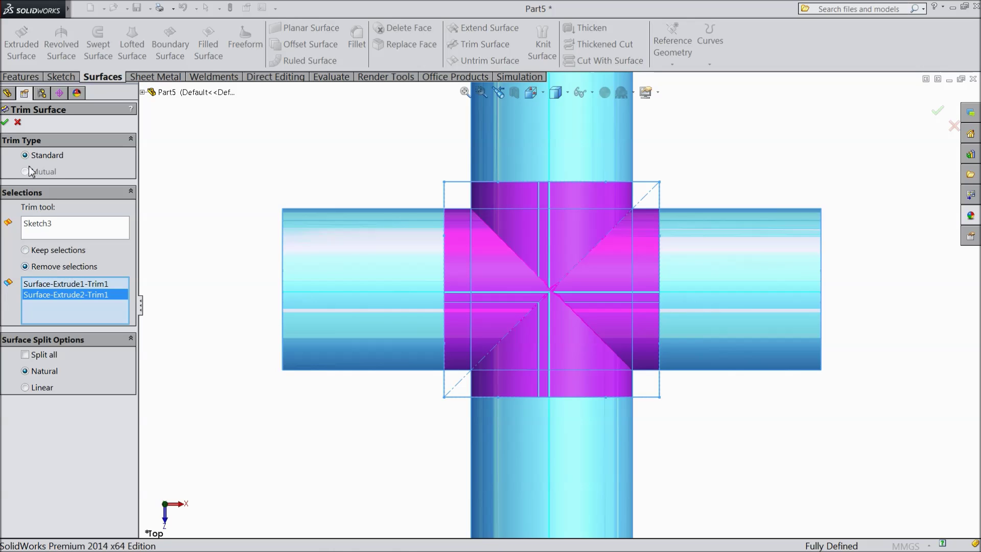
left_click(5, 123)
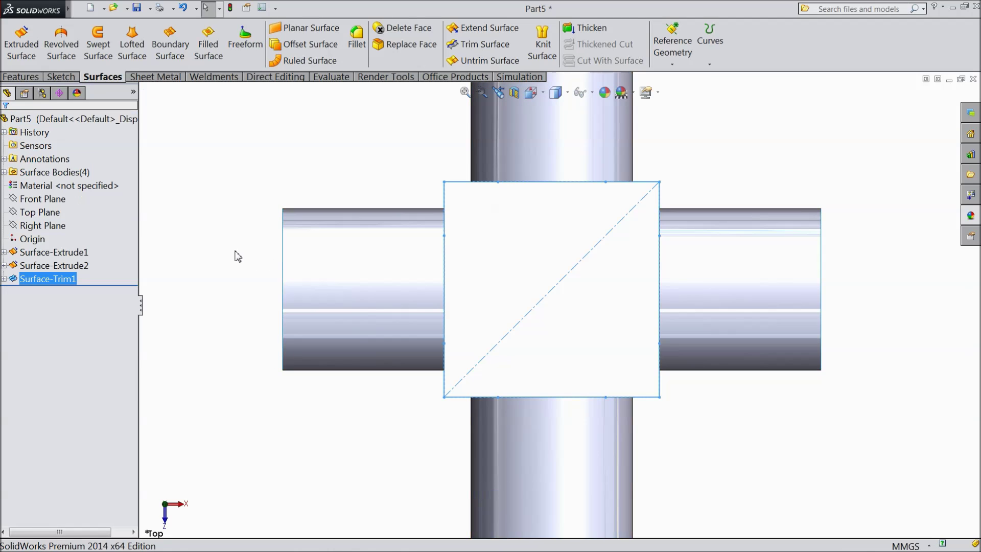
left_click(238, 256)
mouse_move(225, 307)
middle_mouse_down()
mouse_move(223, 230)
mouse_move(261, 256)
mouse_move(221, 259)
middle_mouse_up()
scroll(534, 325, "down", 3)
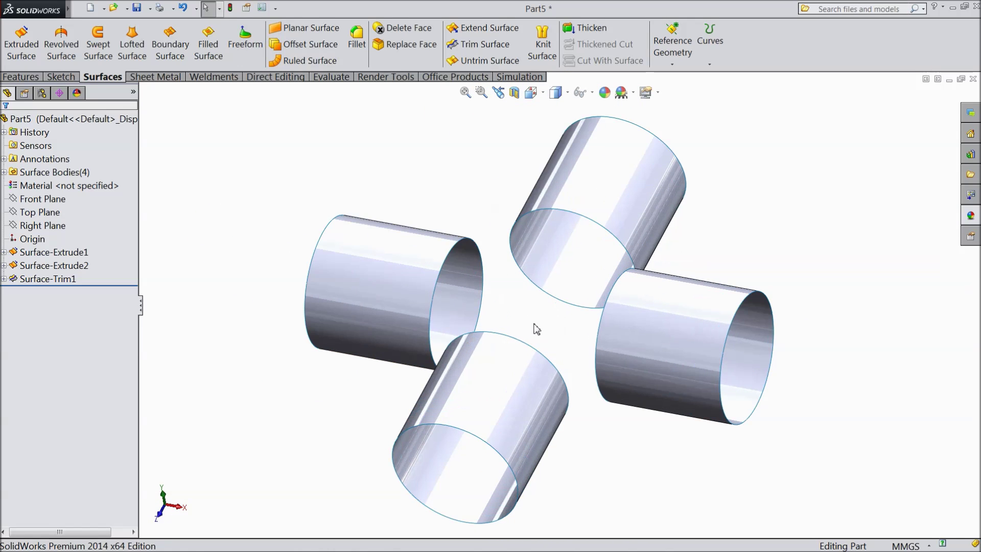
middle_click_drag(535, 329, 543, 322)
scroll(547, 322, "down", 2)
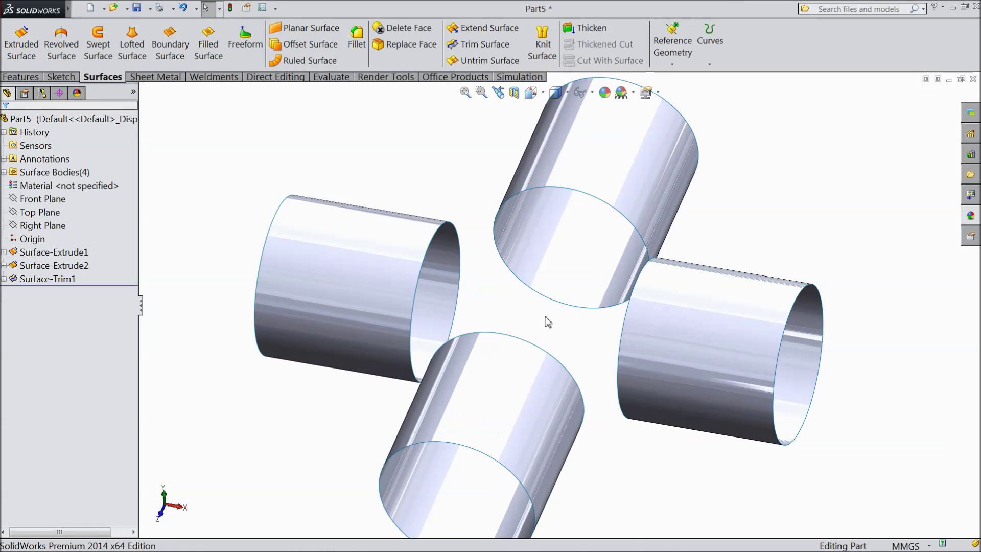
Loft a surface between the upper and left pipe edges, Tangency To Face at both ends.
left_click(136, 53)
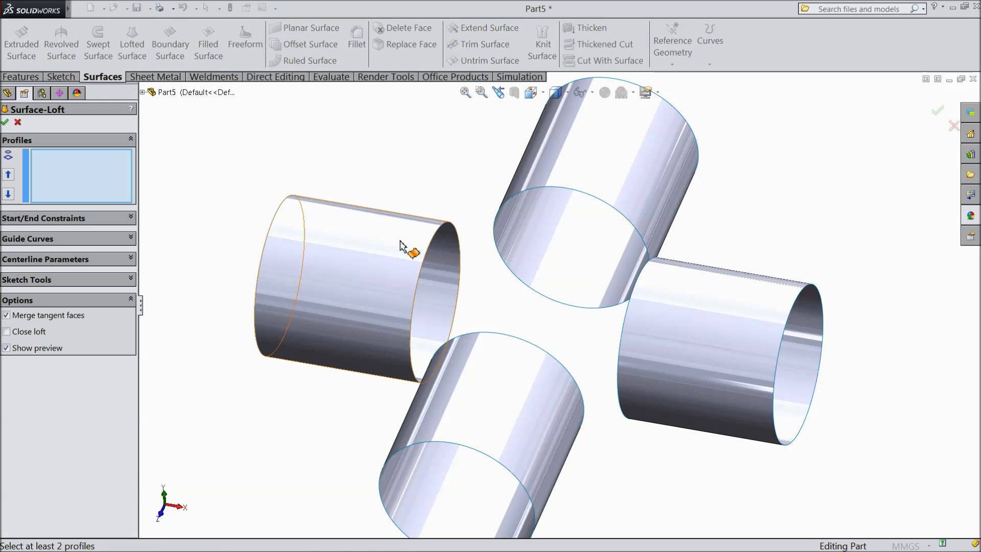
left_click(496, 245)
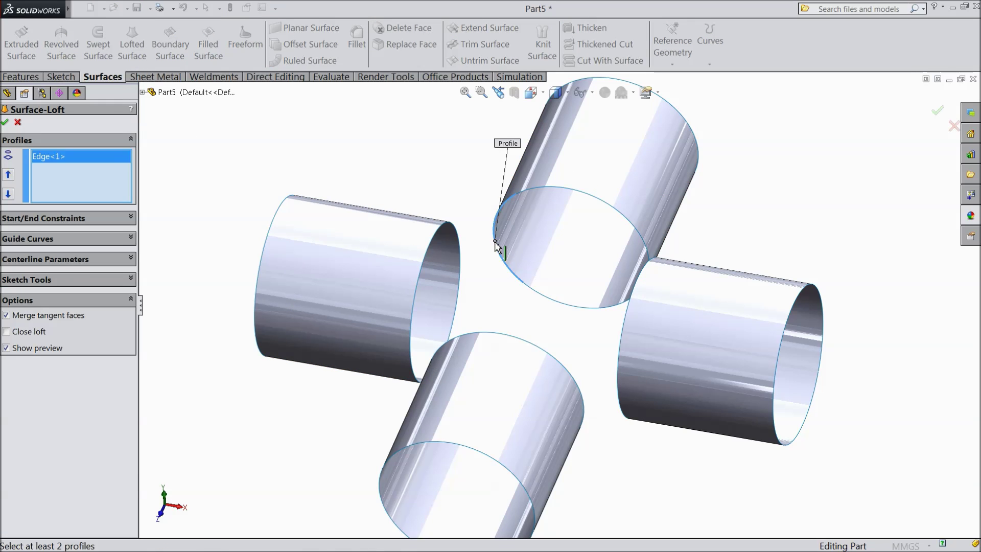
left_click(462, 261)
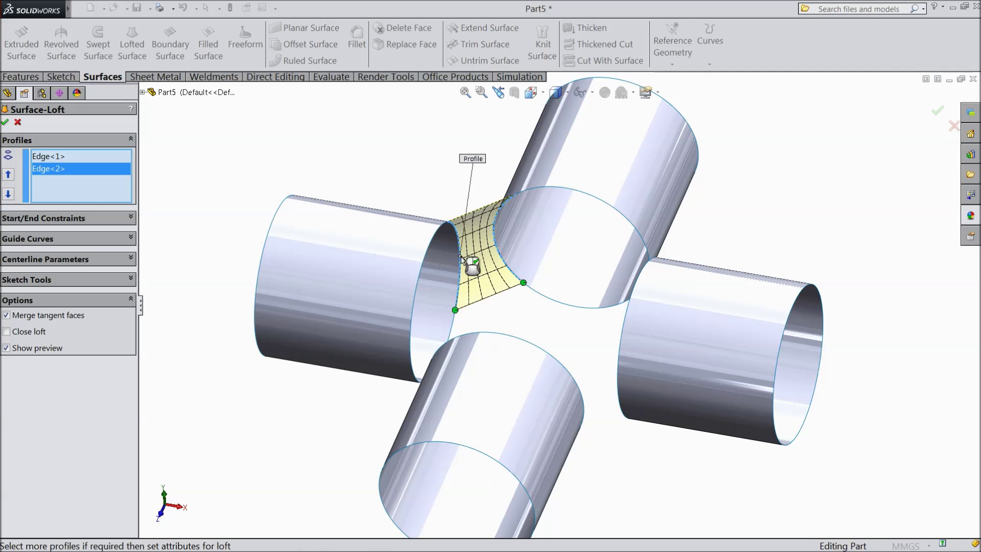
left_click(67, 219)
left_click(53, 251)
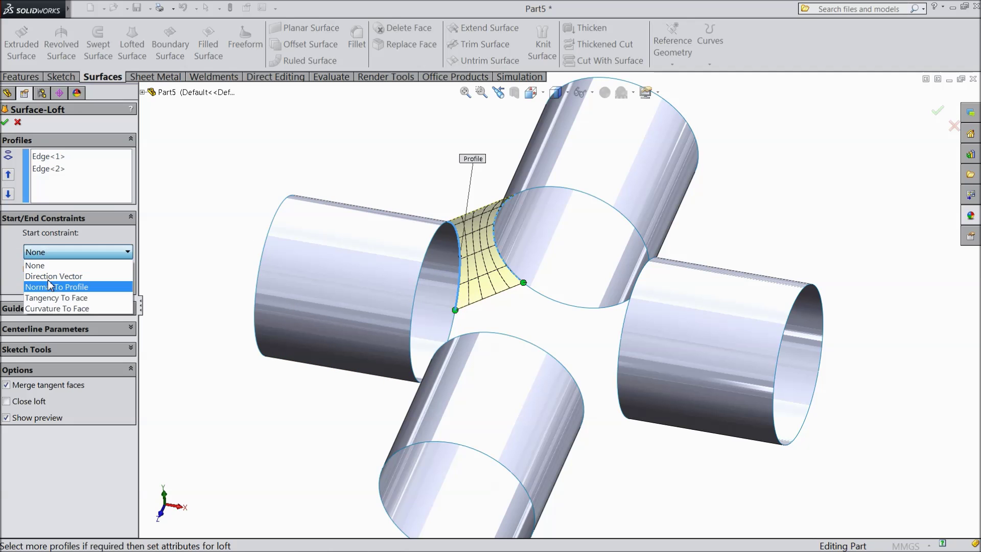
left_click(55, 295)
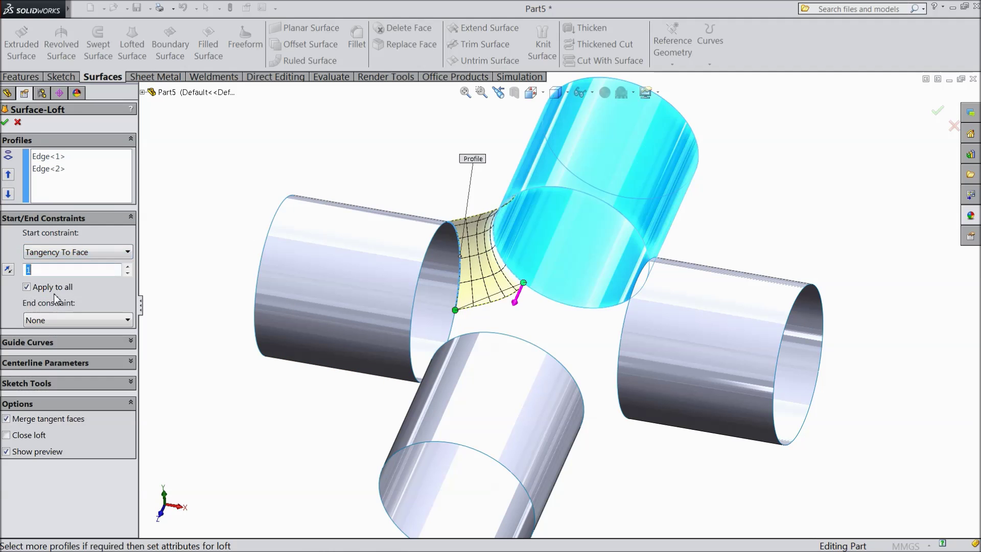
left_click(70, 320)
left_click(57, 371)
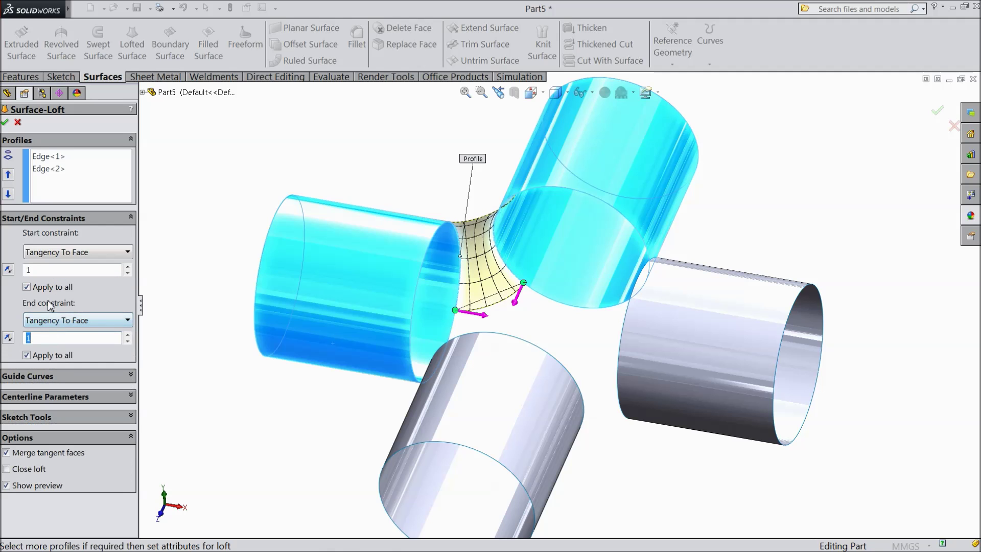
left_click(6, 124)
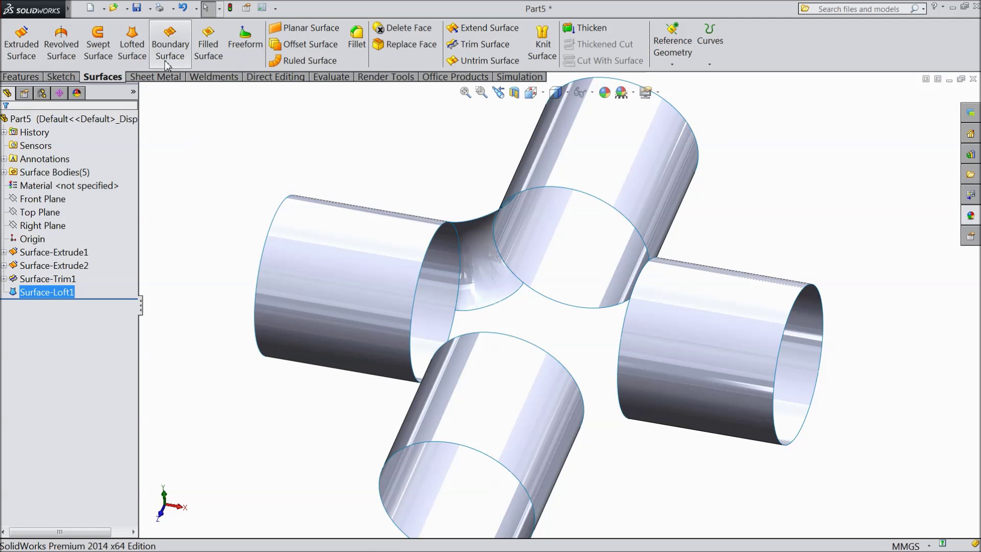
Loft a surface between the lower and left pipe edges, with Tangency To Face at both ends.
left_click(132, 44)
key("z")
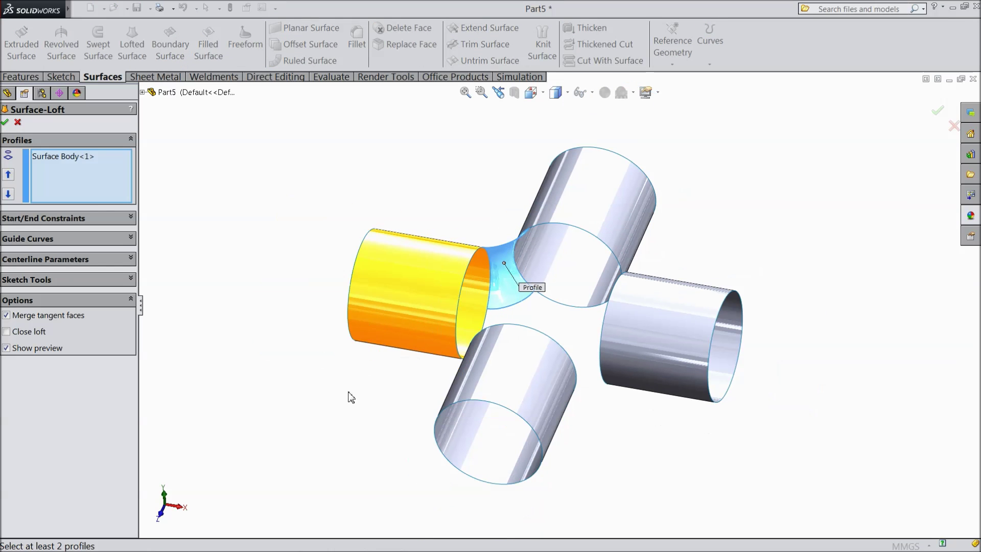
right_click(74, 163)
left_click(107, 167)
middle_click_drag(306, 357, 507, 377)
scroll(534, 362, "down", 3)
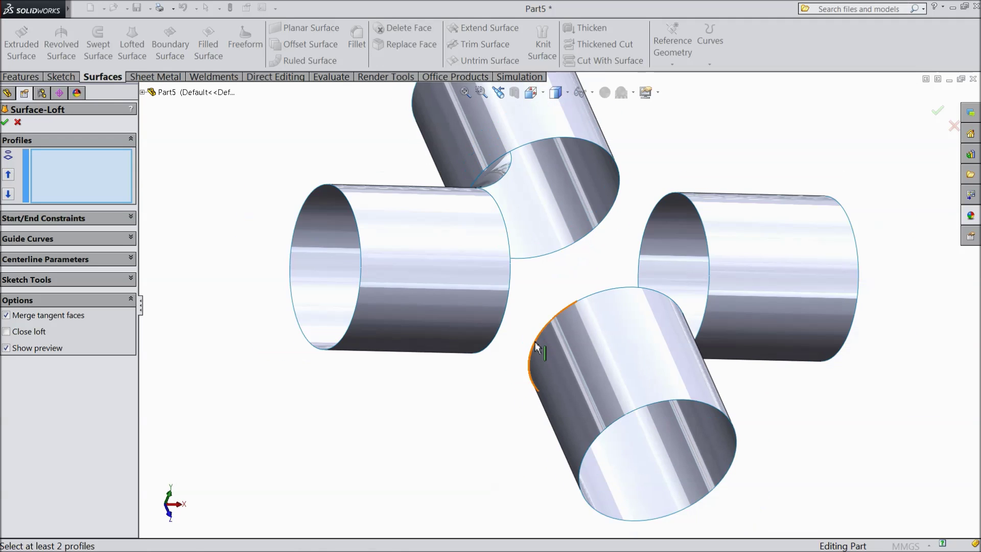
left_click(535, 346)
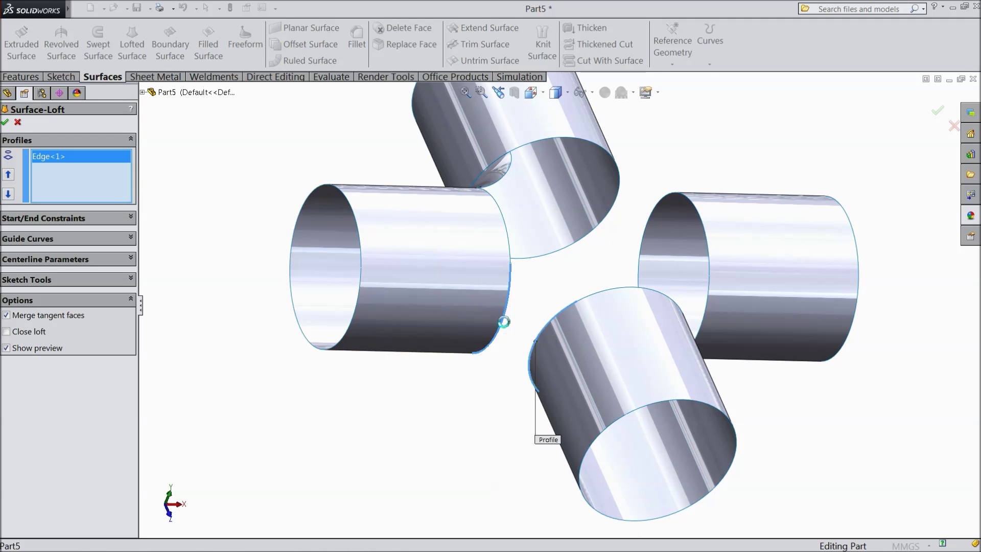
left_click(504, 322)
left_click(77, 219)
left_click(56, 253)
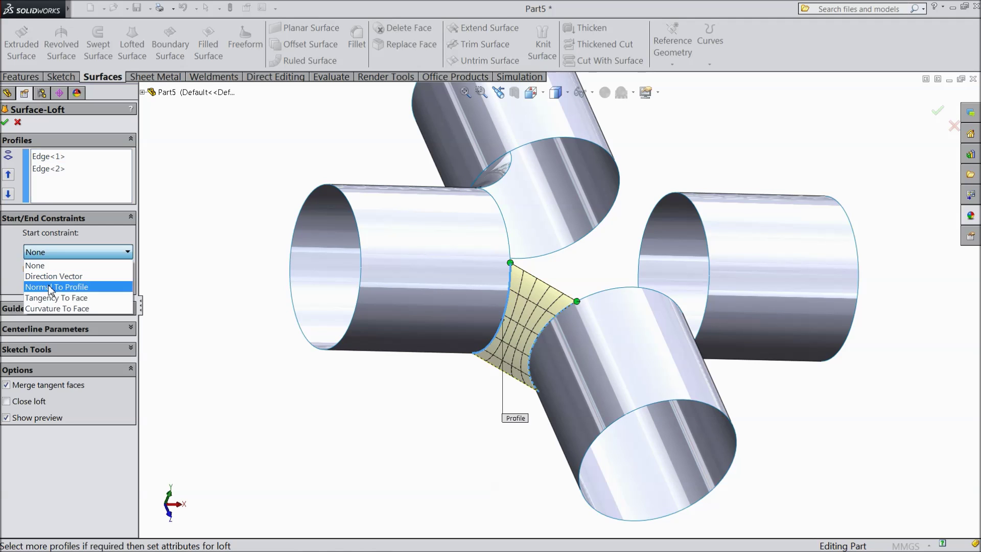
left_click(52, 298)
left_click(51, 320)
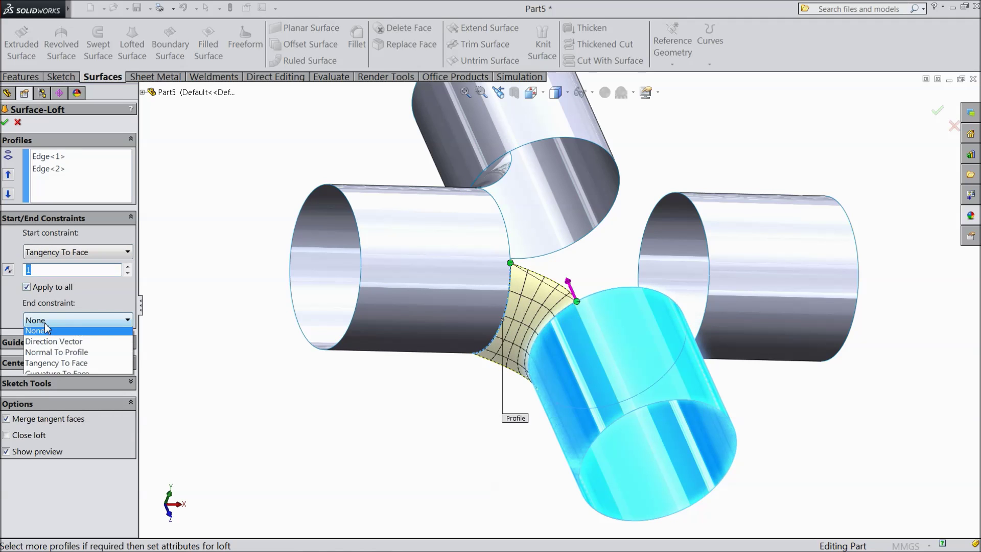
left_click(47, 372)
left_click(5, 122)
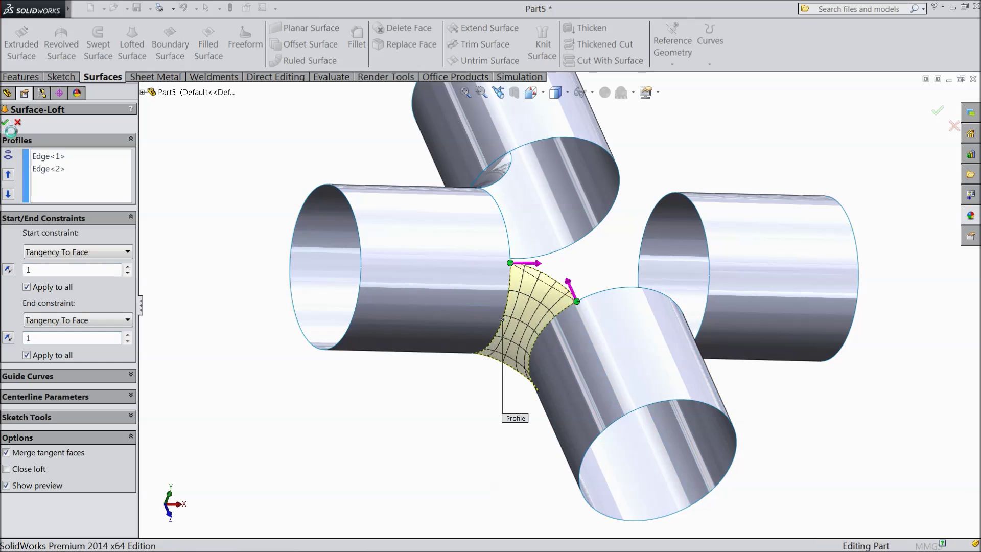
Loft the right pipe edge to its neighbour, both ends Tangency To Face, as Surface-Loft3.
left_click(134, 51)
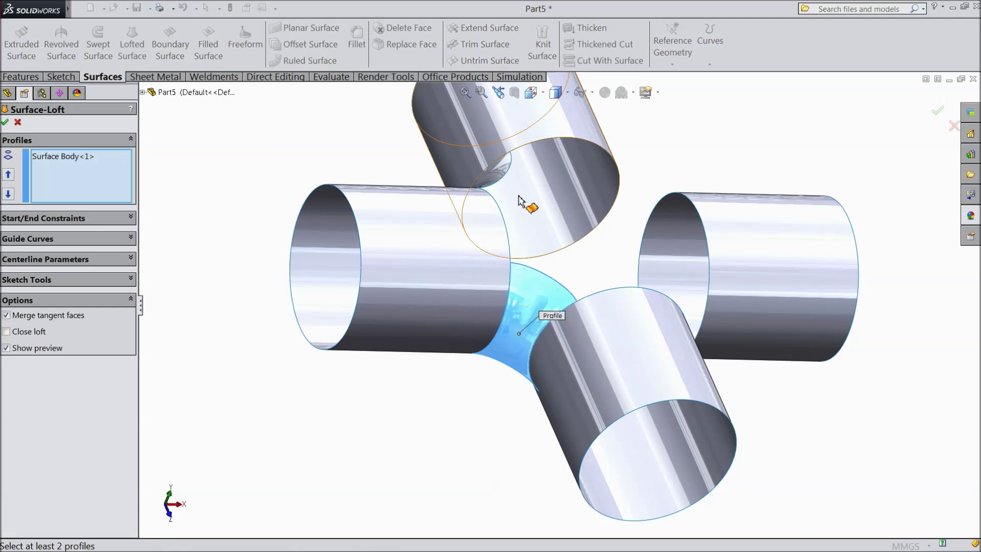
middle_click_drag(771, 373, 627, 335)
left_click(628, 335)
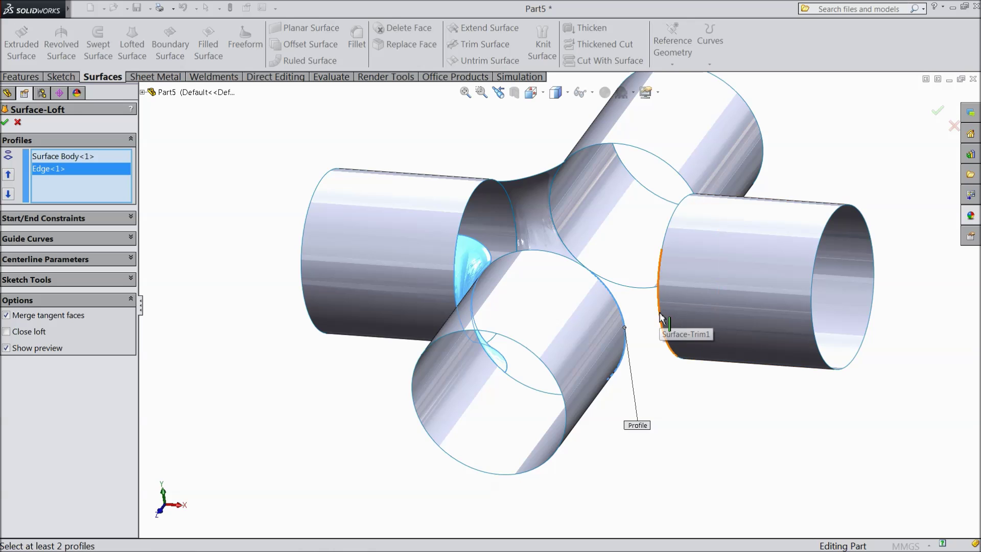
left_click(659, 326)
left_click(56, 155)
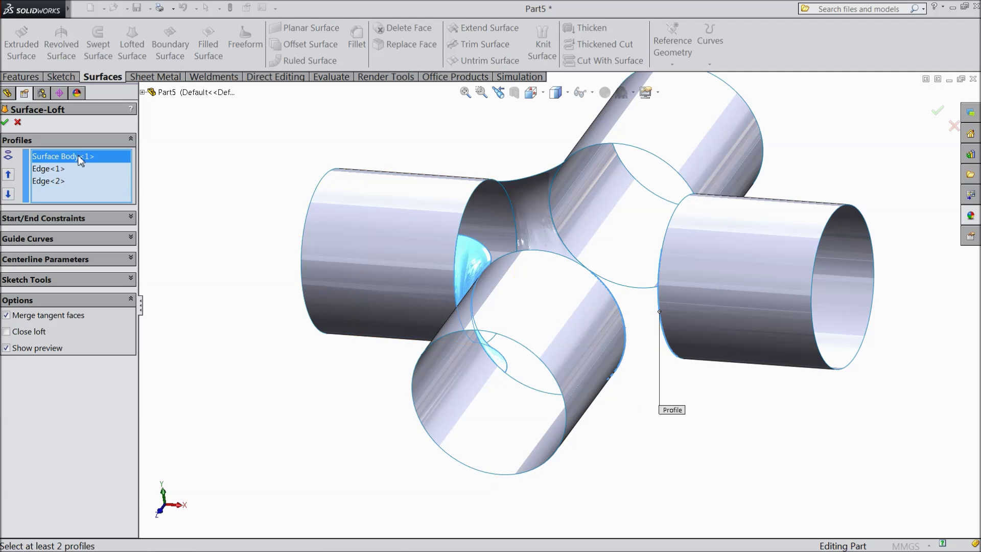
right_click(79, 156)
left_click(108, 180)
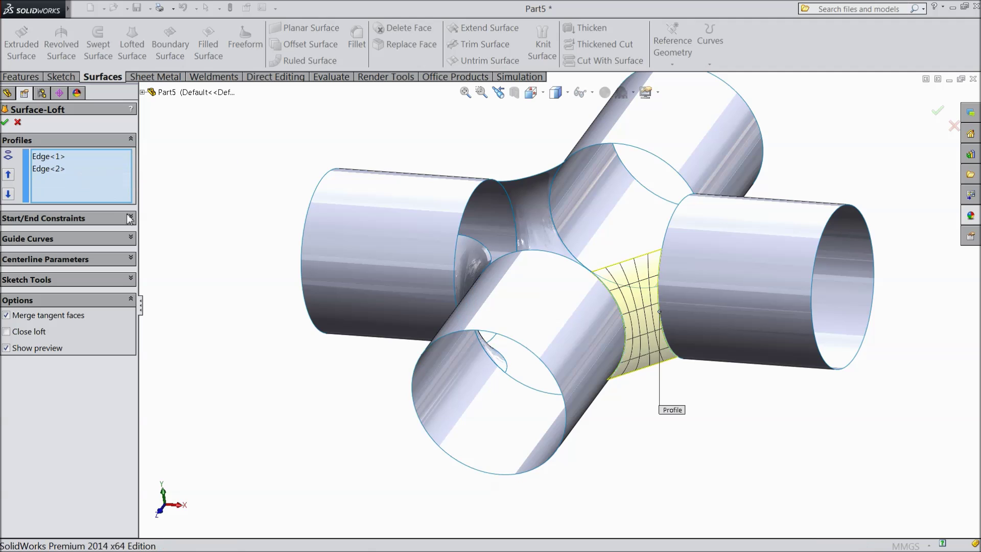
left_click(76, 220)
left_click(53, 254)
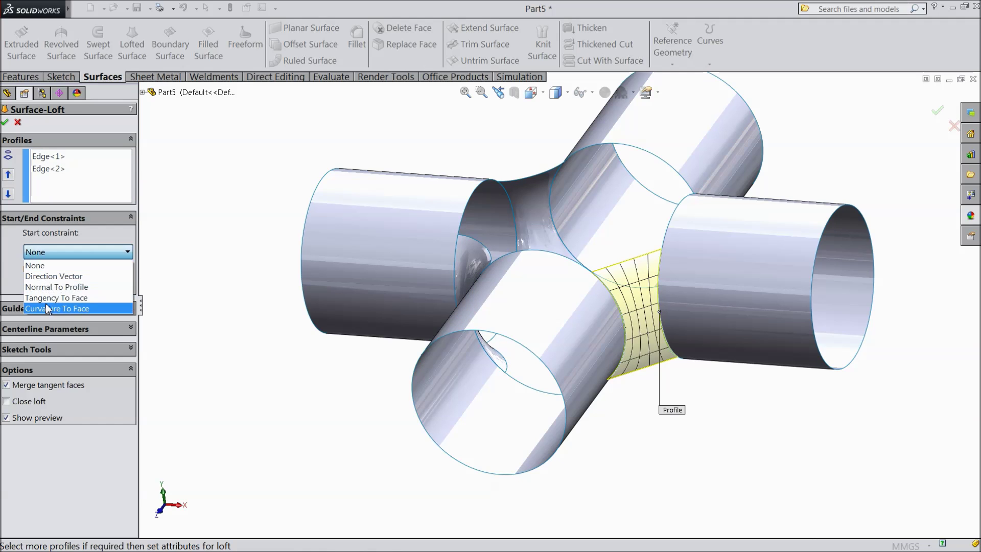
left_click(51, 299)
left_click(52, 323)
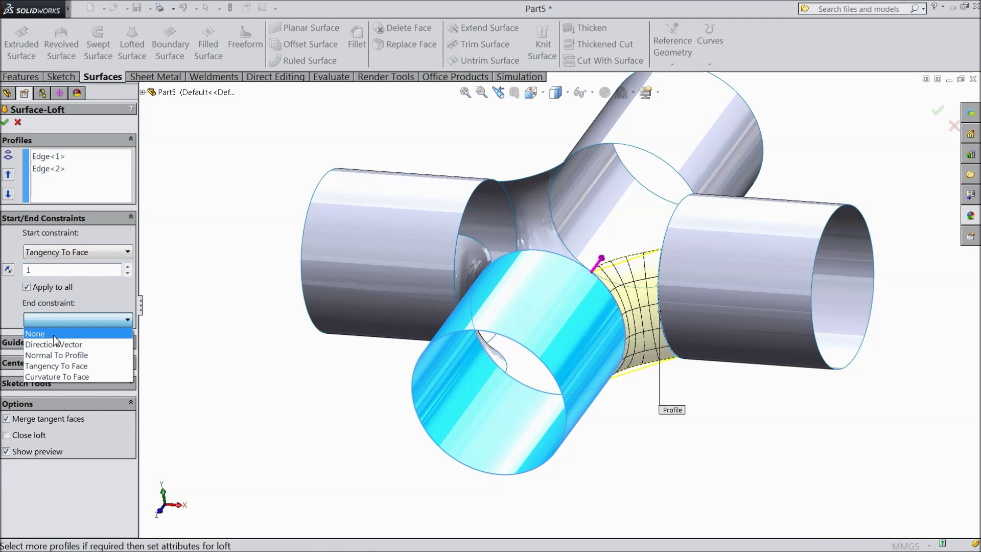
left_click(54, 364)
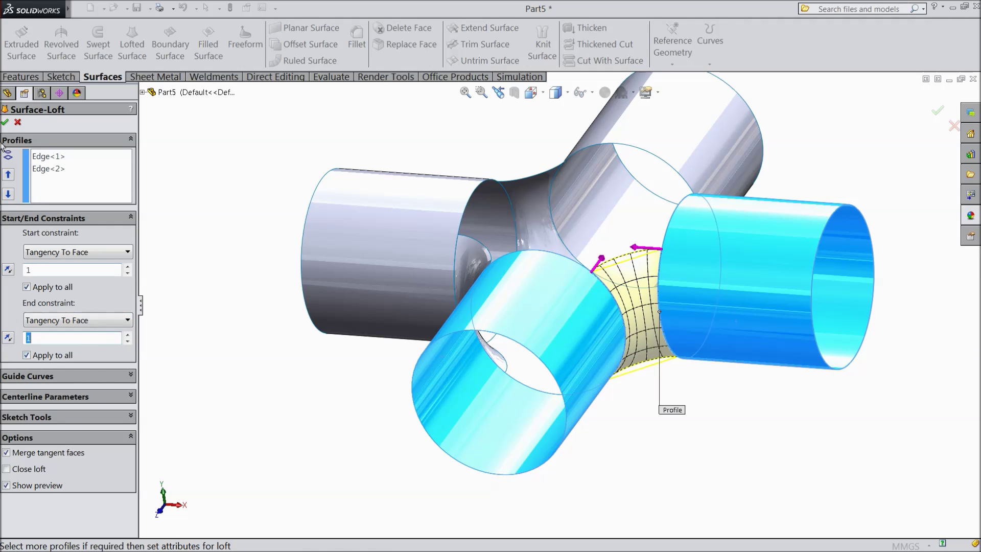
left_click(5, 122)
middle_click_drag(285, 339, 308, 385)
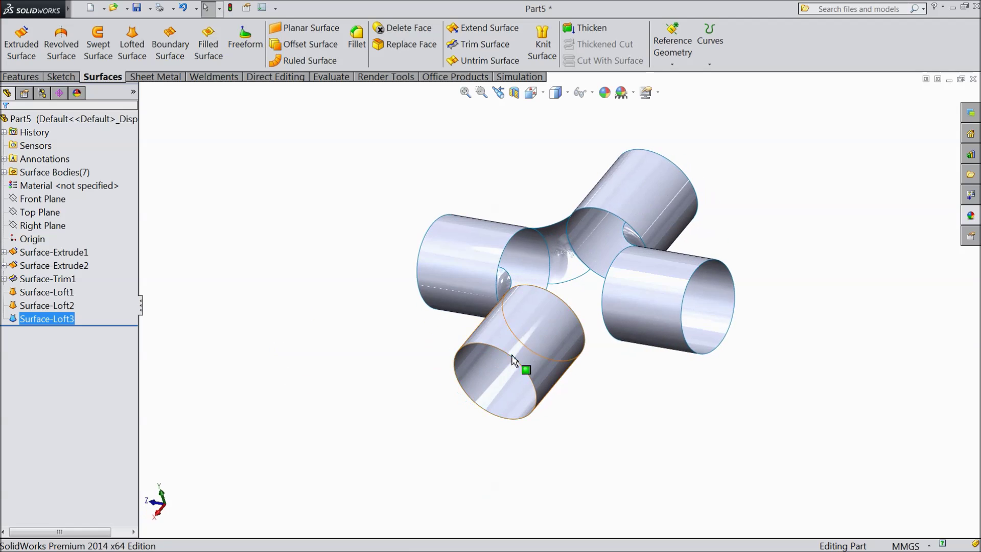
Start a lofted surface using the right and front pipe end edges as profiles.
scroll(612, 337, "down", 5)
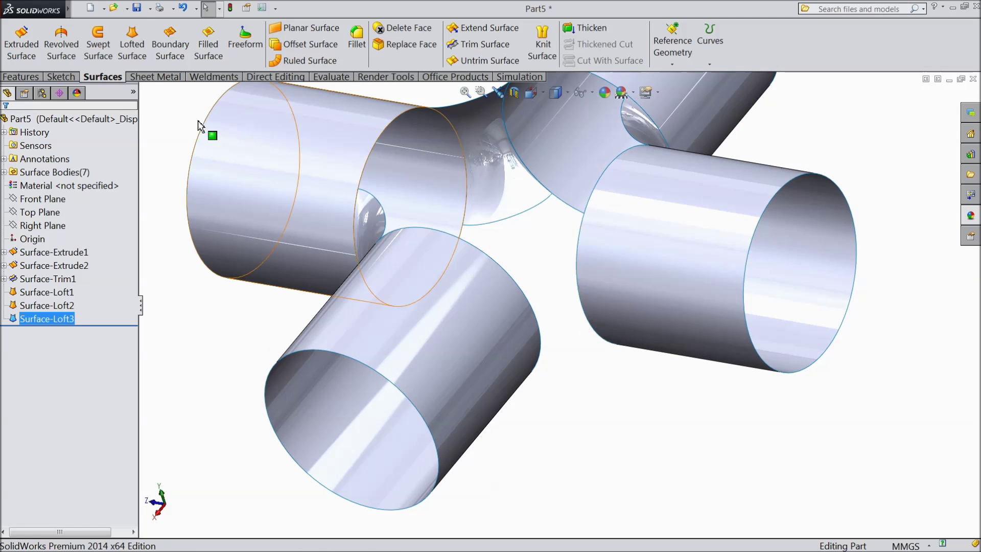
left_click(137, 58)
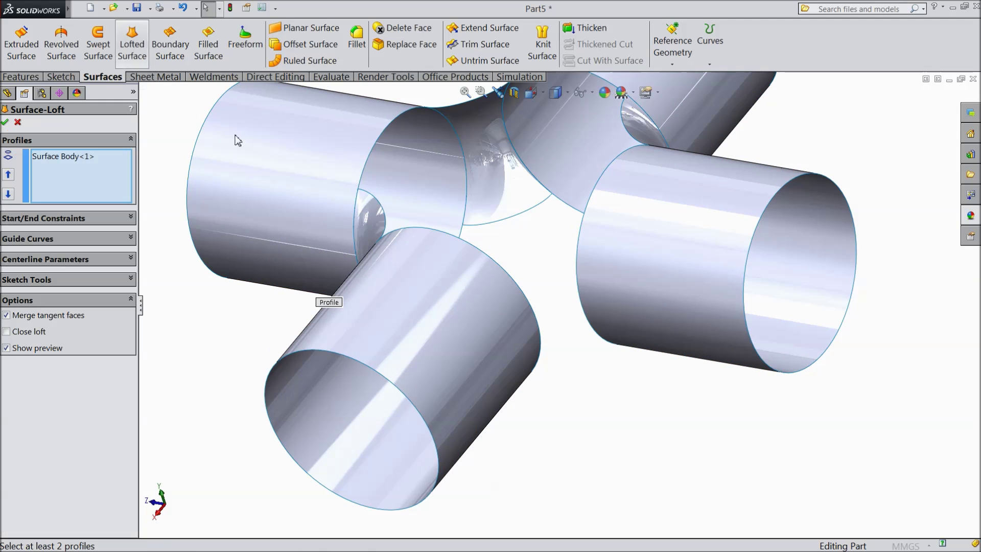
right_click(85, 158)
left_click(113, 164)
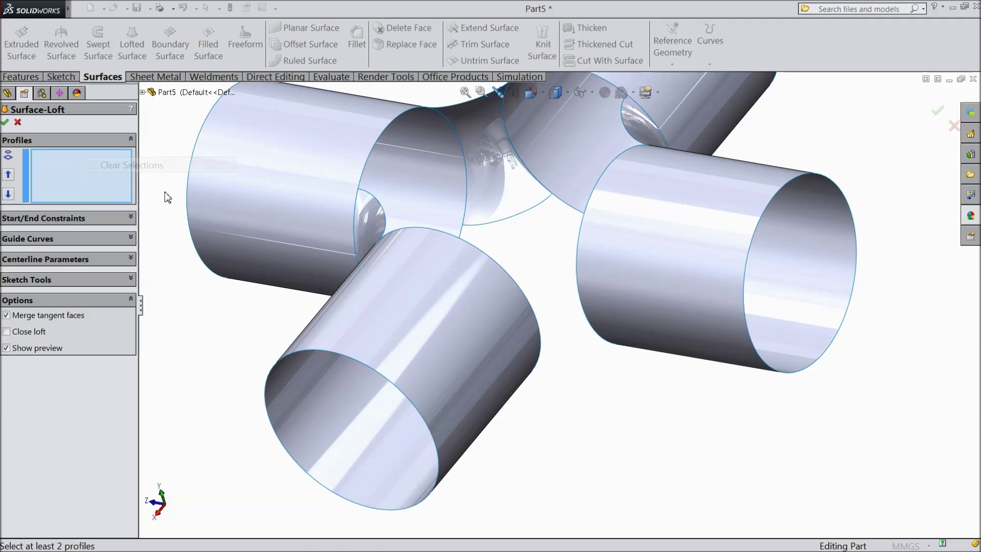
left_click(584, 310)
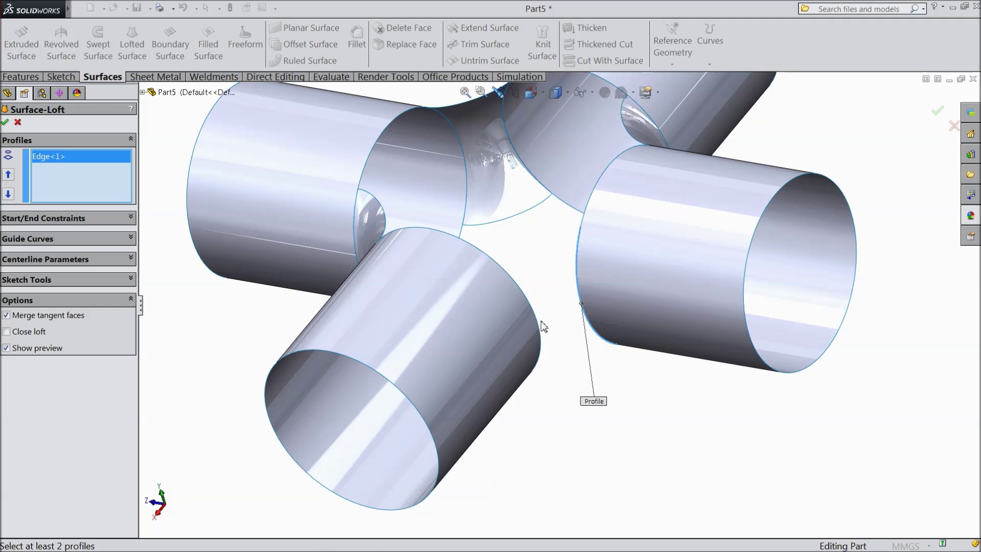
left_click(537, 327)
Set both loft ends to Tangency To Face and accept it as Surface-Loft4.
left_click(43, 218)
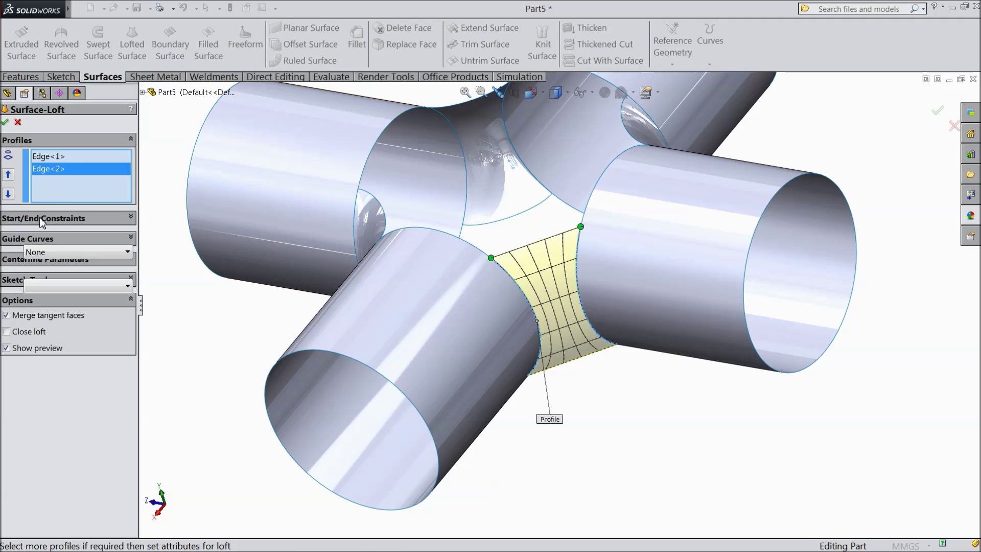
left_click(56, 253)
left_click(56, 299)
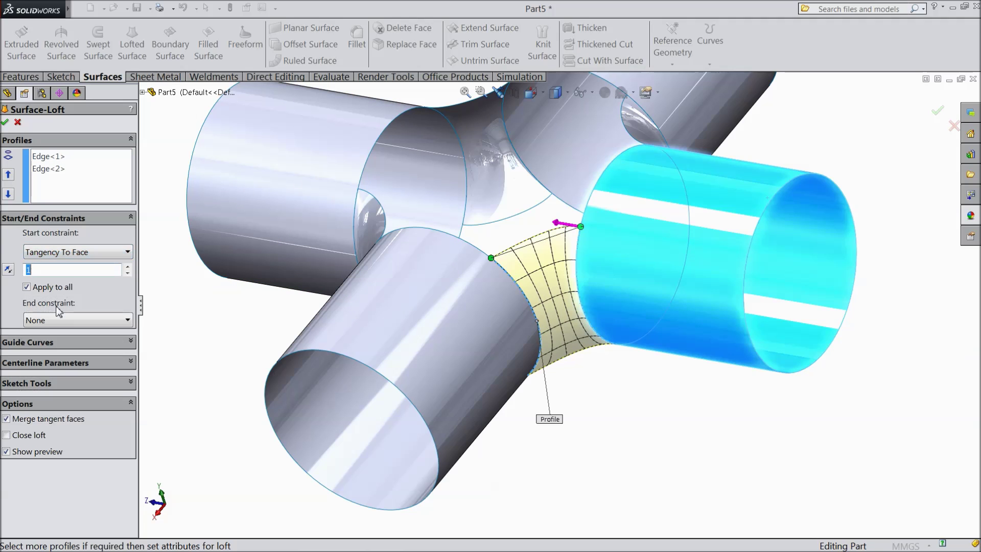
left_click(51, 319)
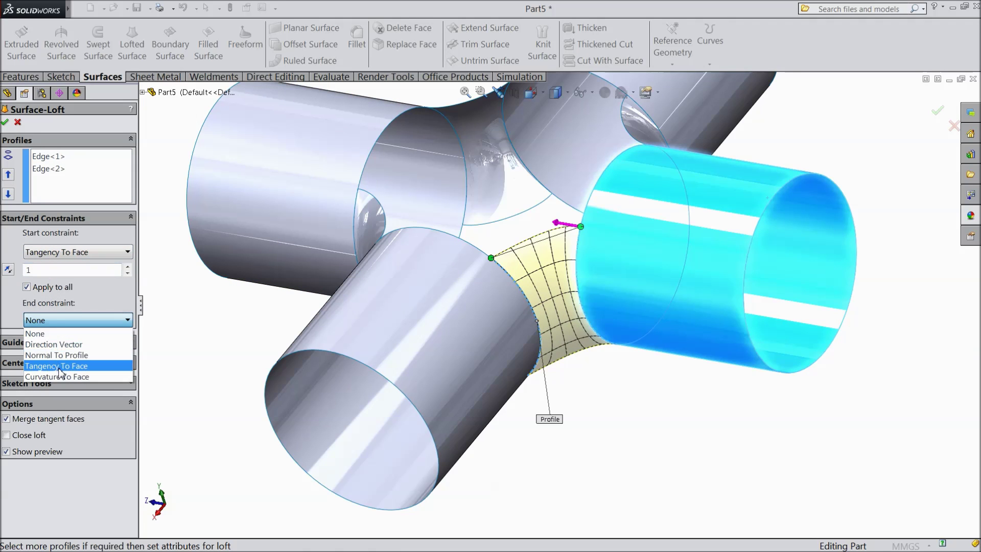
left_click(58, 367)
left_click(5, 122)
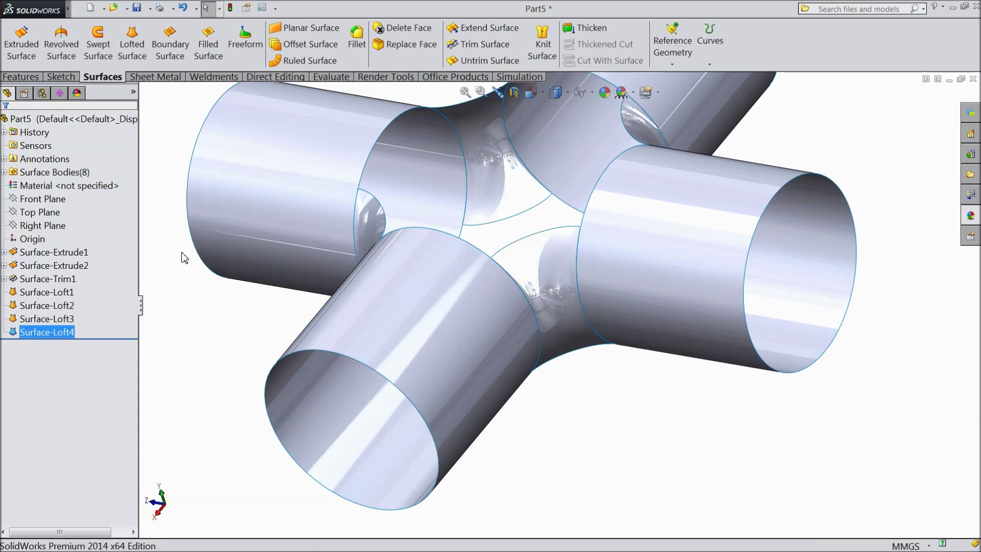
key("f")
middle_click_drag(199, 261, 302, 287)
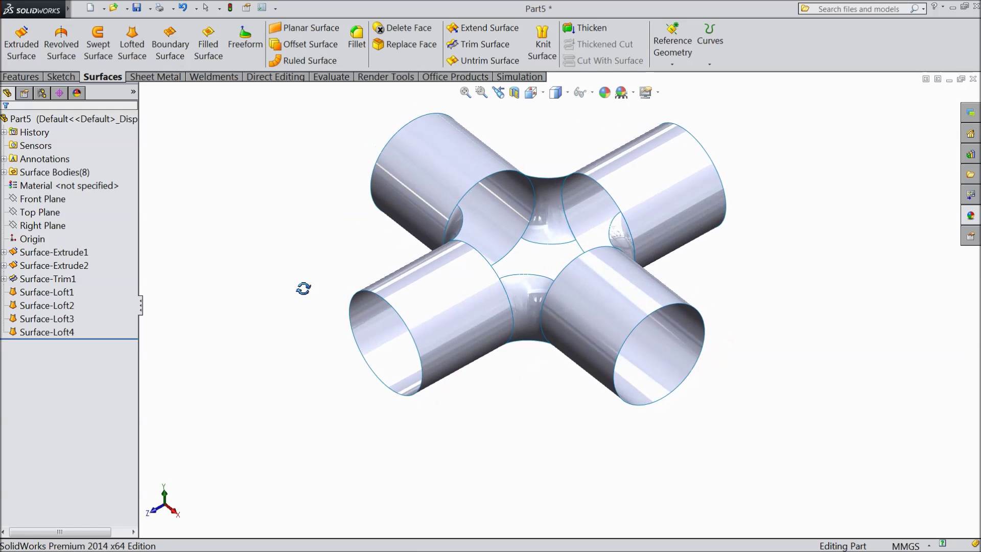
key("f")
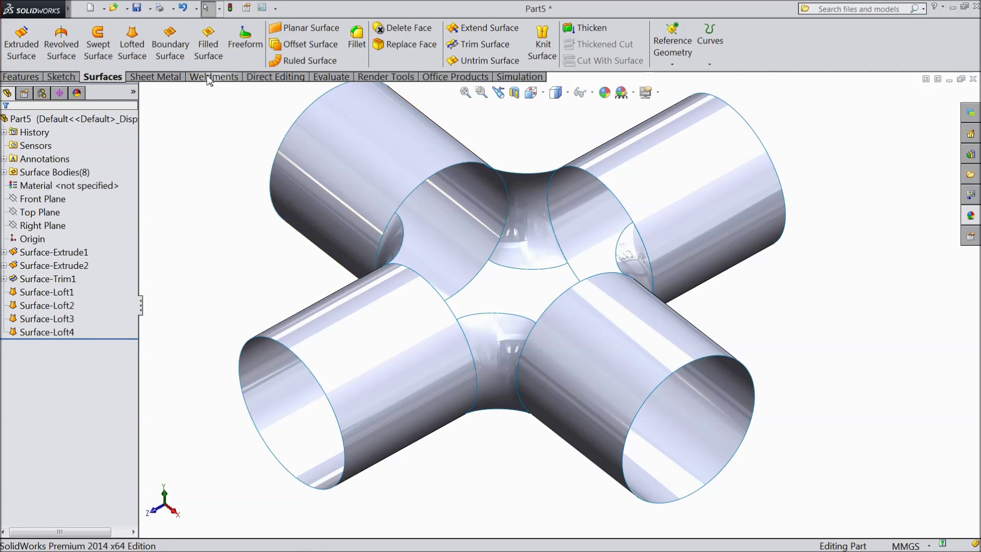
Start a filled surface bounded by the eight edges around the central opening.
left_click(208, 51)
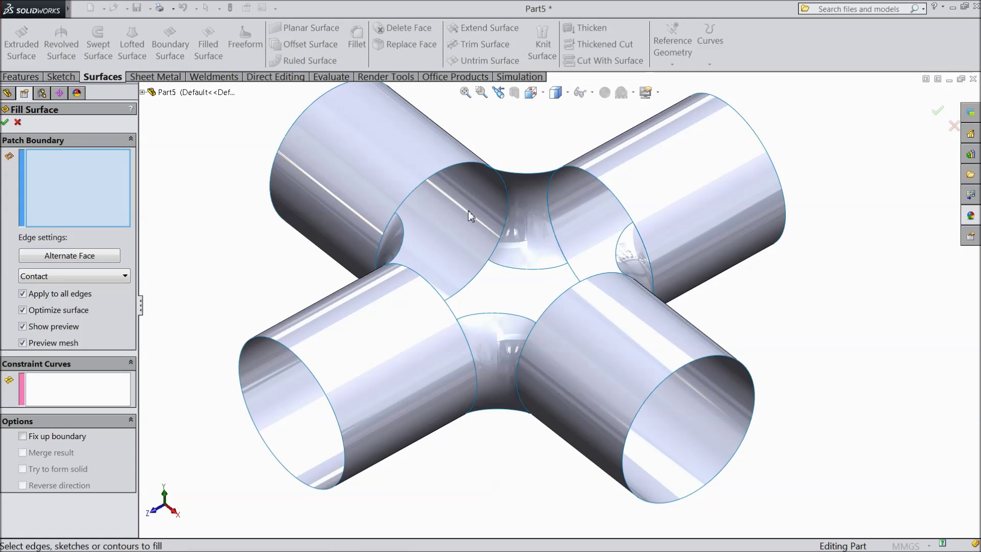
left_click(429, 185)
left_click(402, 239)
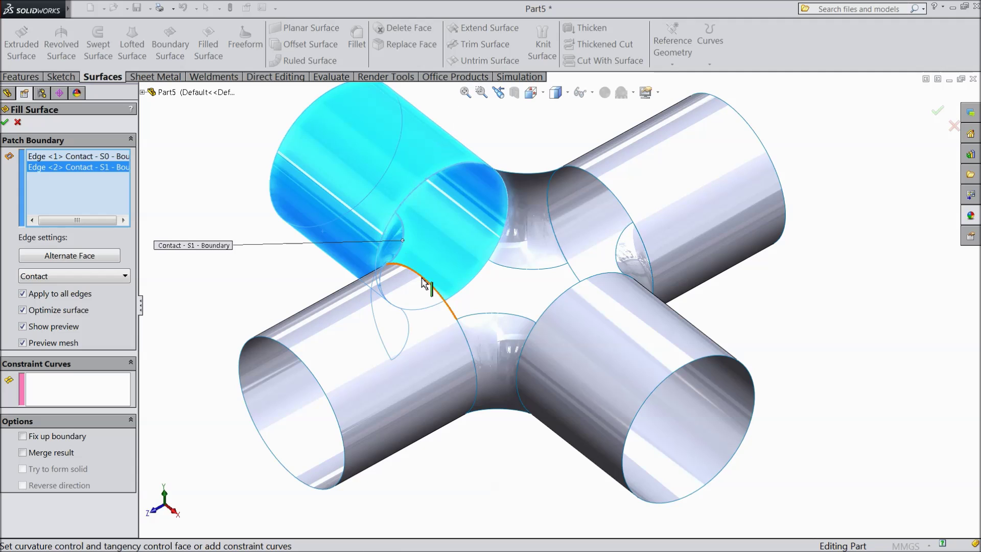
left_click(423, 284)
left_click(485, 314)
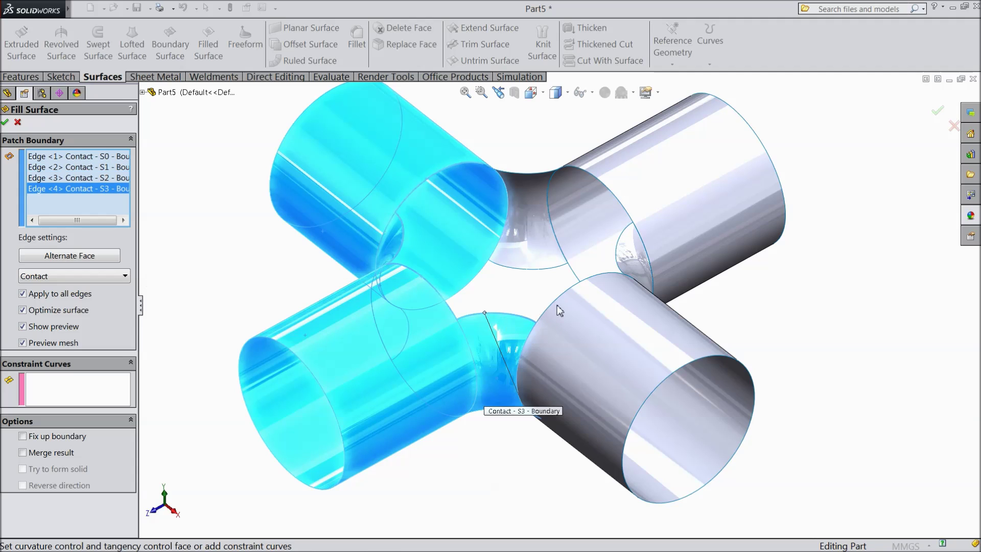
left_click(558, 300)
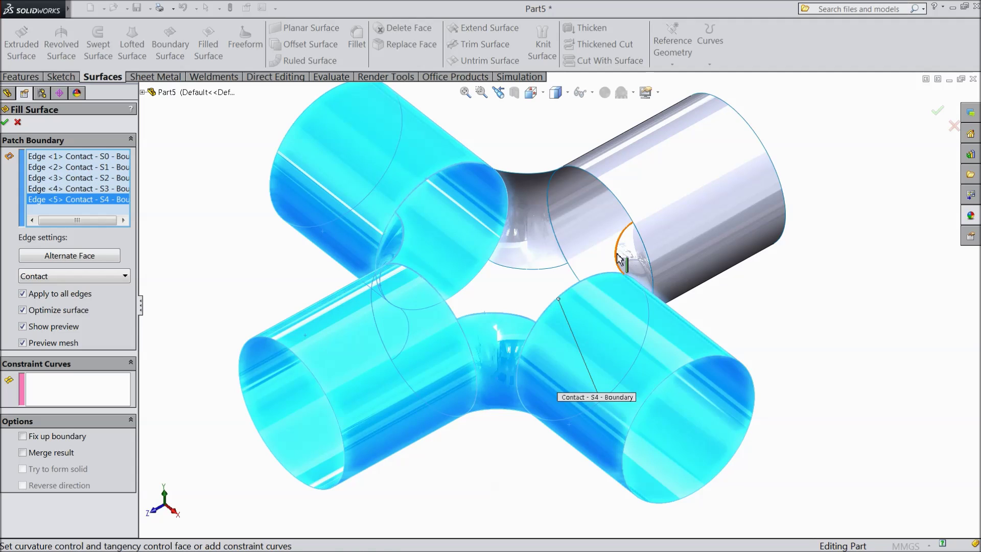
left_click(620, 259)
left_click(613, 193)
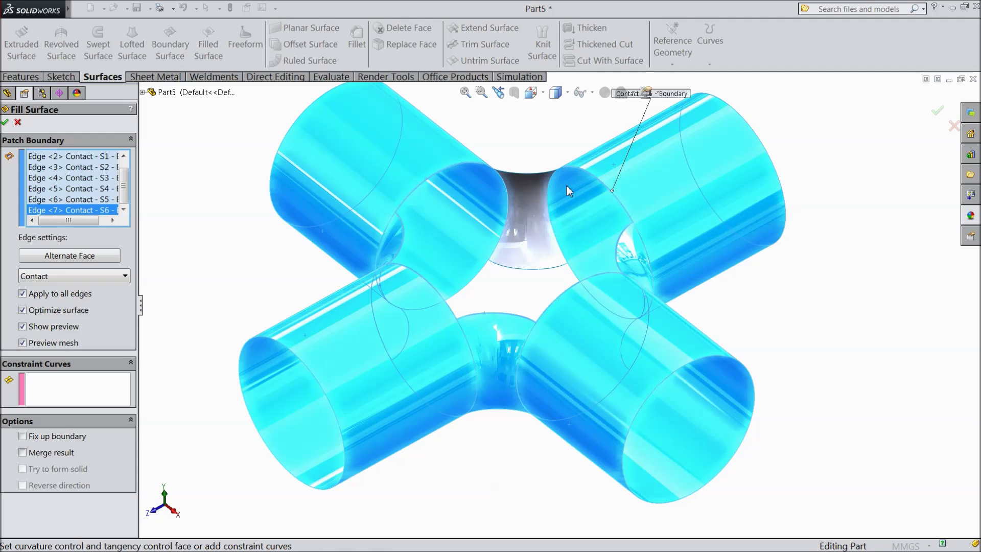
left_click(532, 177)
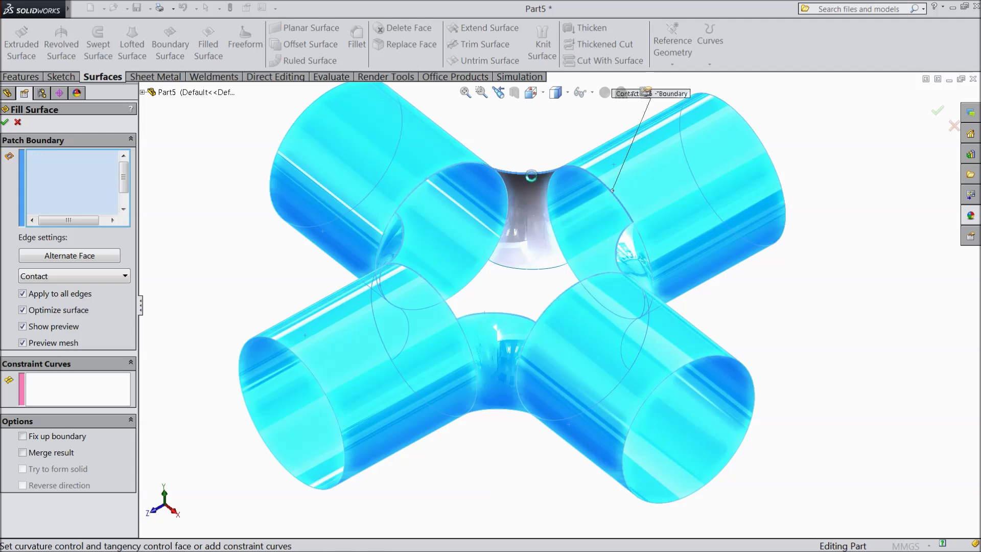
Set the fill's boundary edges to Tangent and accept it as Surface-Fill1.
left_click(56, 280)
left_click(32, 299)
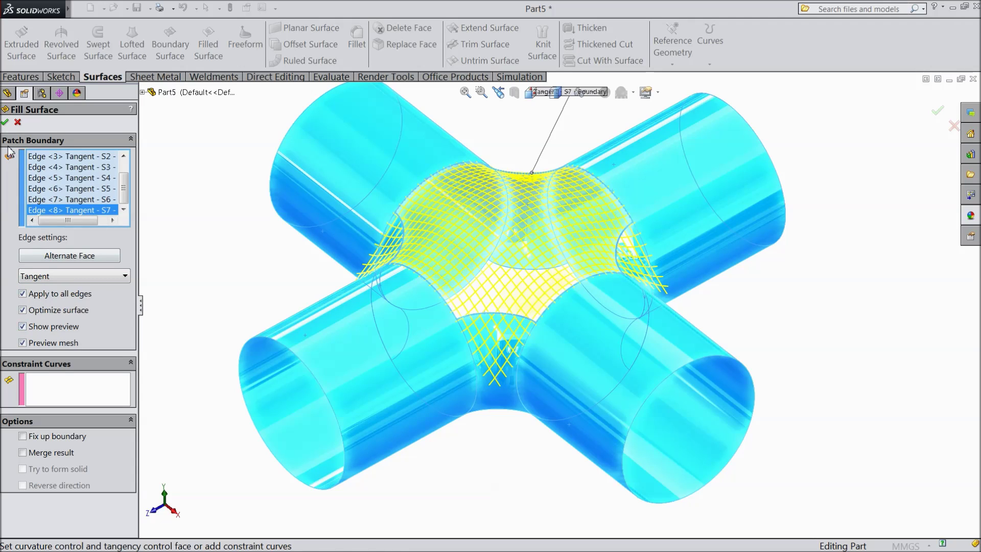
left_click(5, 123)
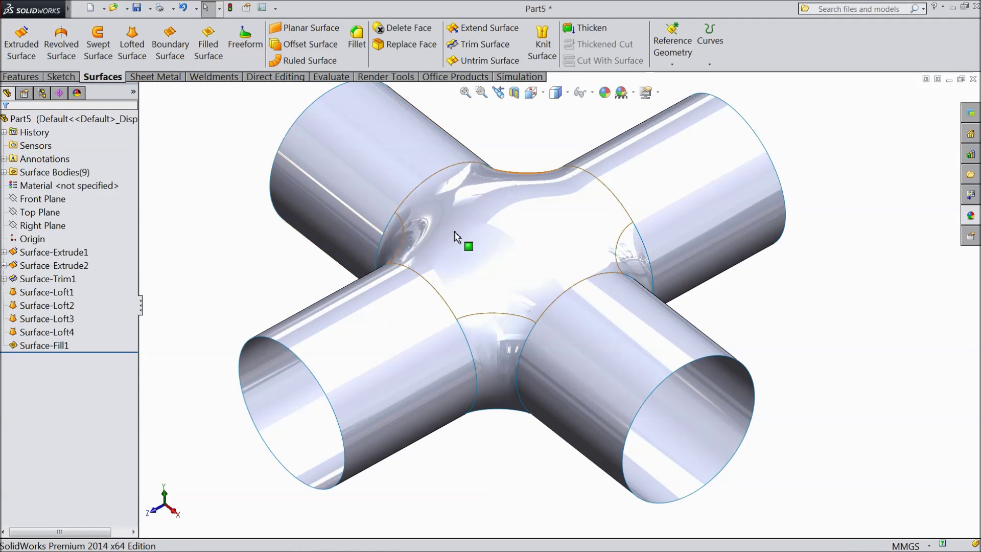
middle_click_drag(407, 273, 339, 259)
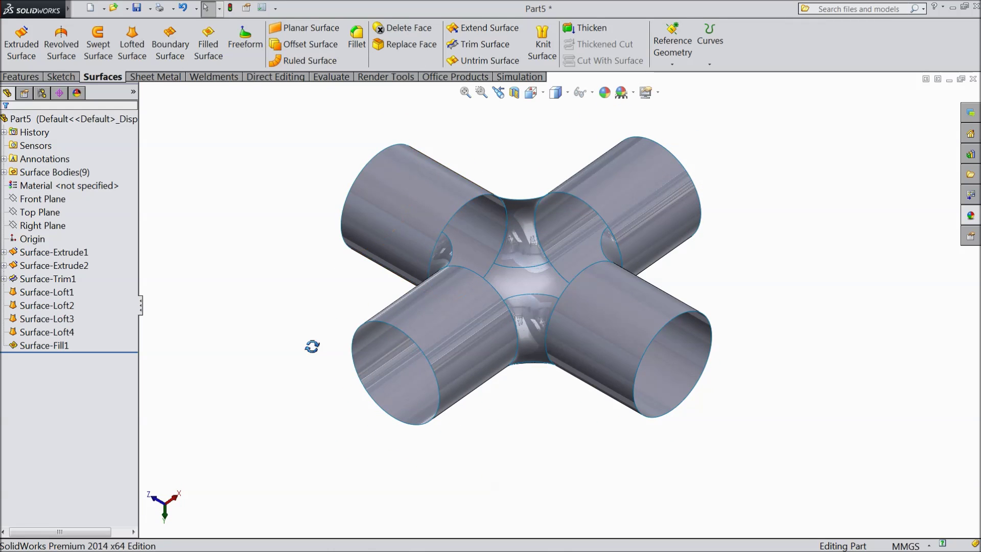
Fill the underside central opening across its eight edges with Tangent conditions, creating Surface-Fill2.
scroll(525, 263, "down", 5)
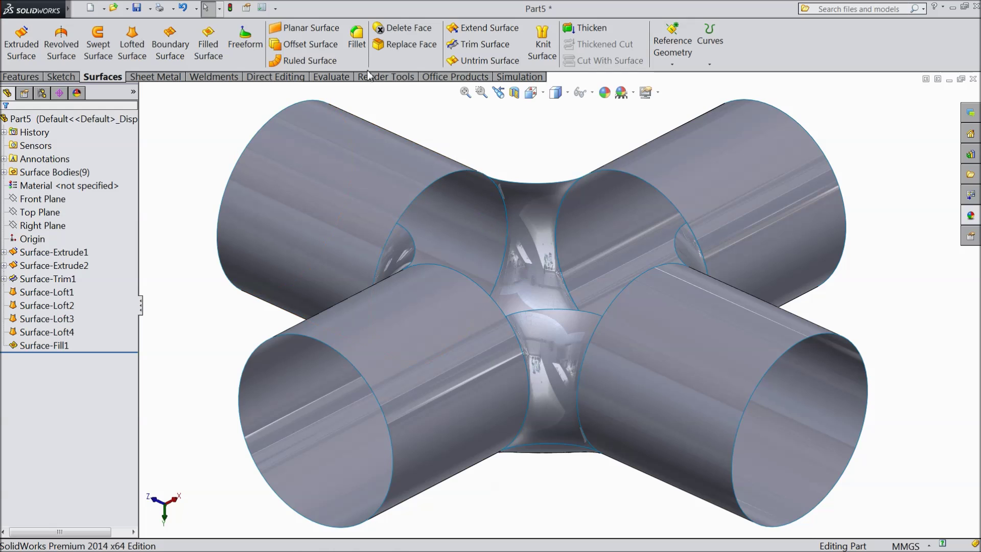
left_click(208, 43)
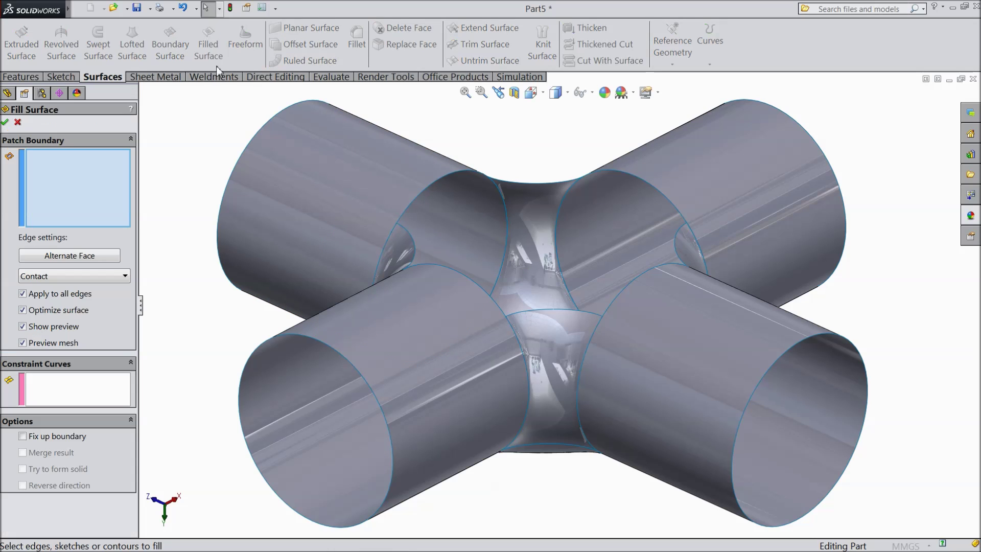
left_click(516, 183)
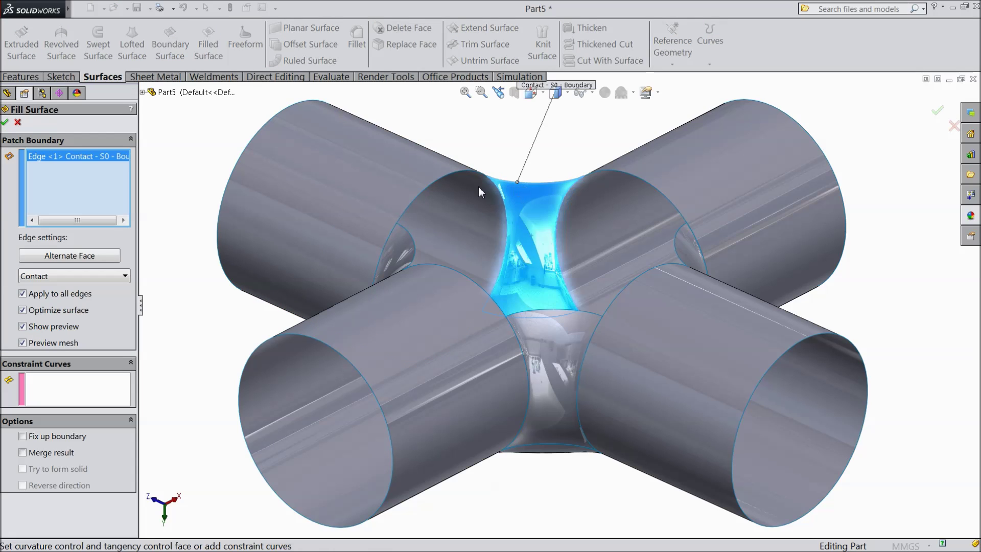
left_click(439, 185)
left_click(415, 244)
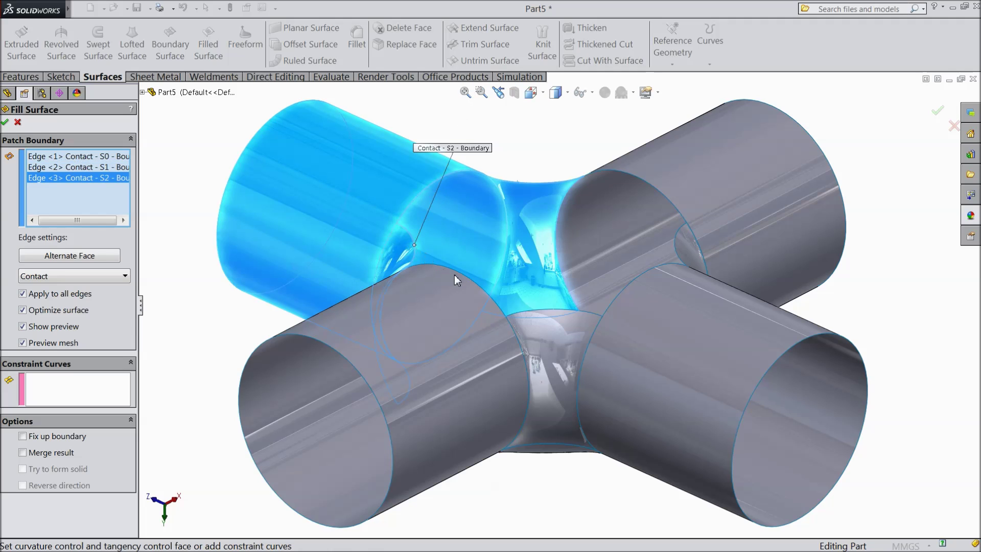
left_click(458, 275)
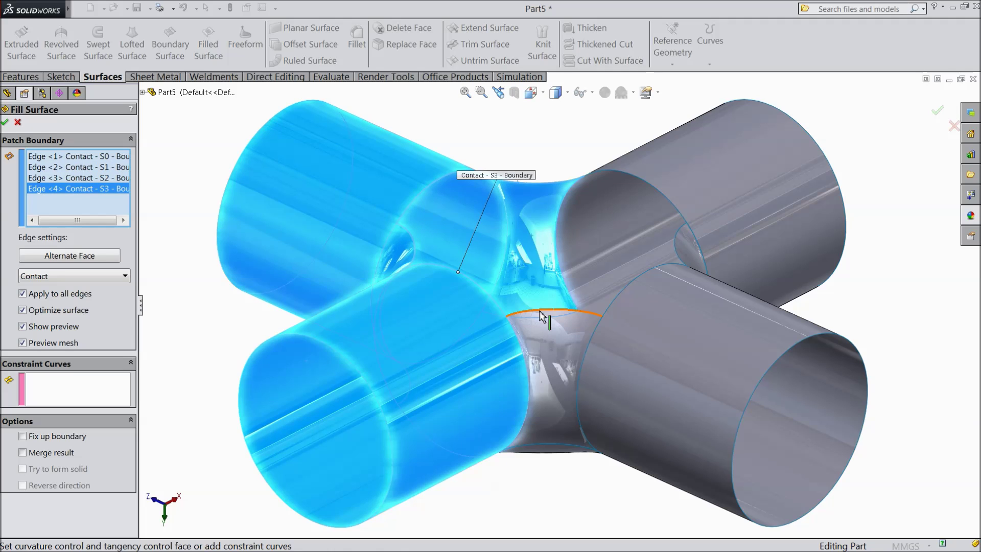
left_click(542, 316)
left_click(618, 296)
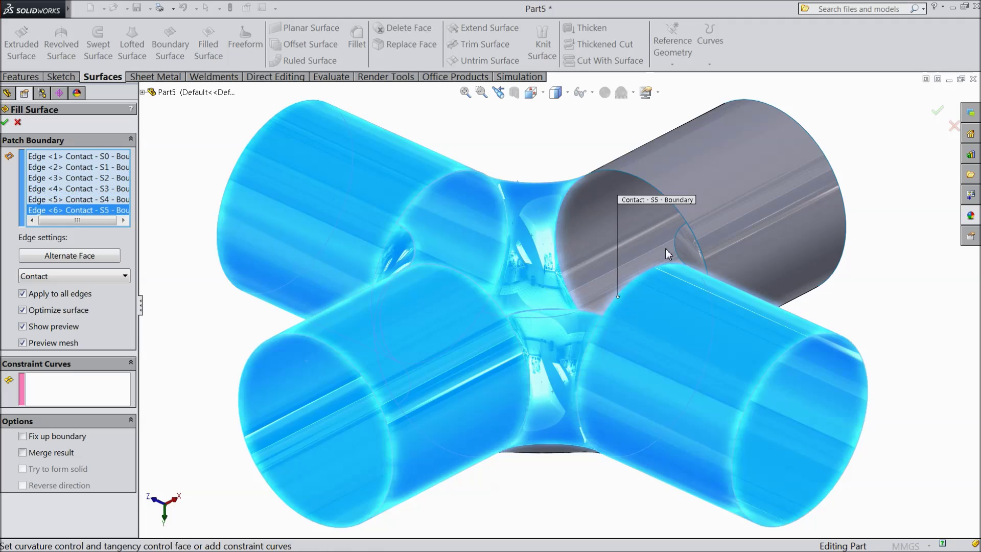
left_click(677, 248)
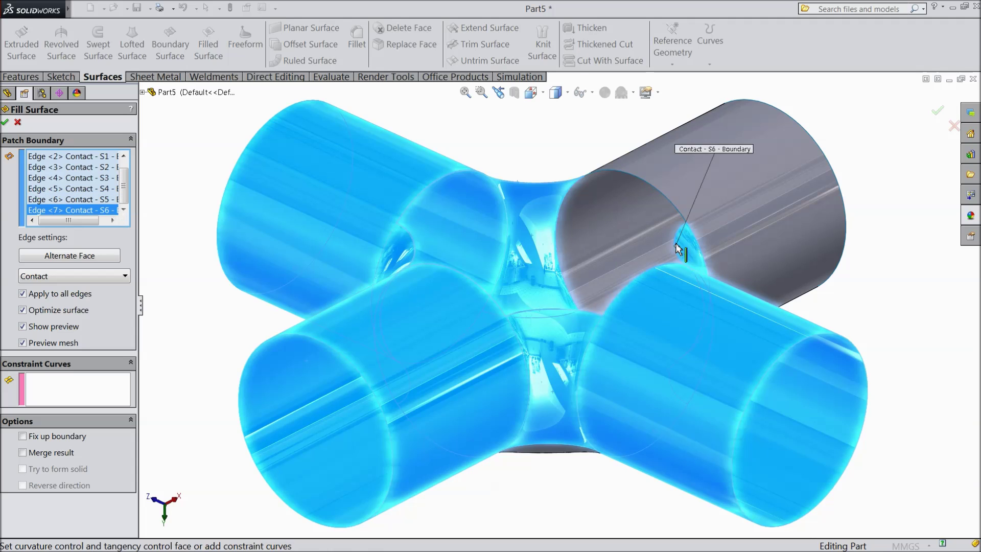
left_click(669, 201)
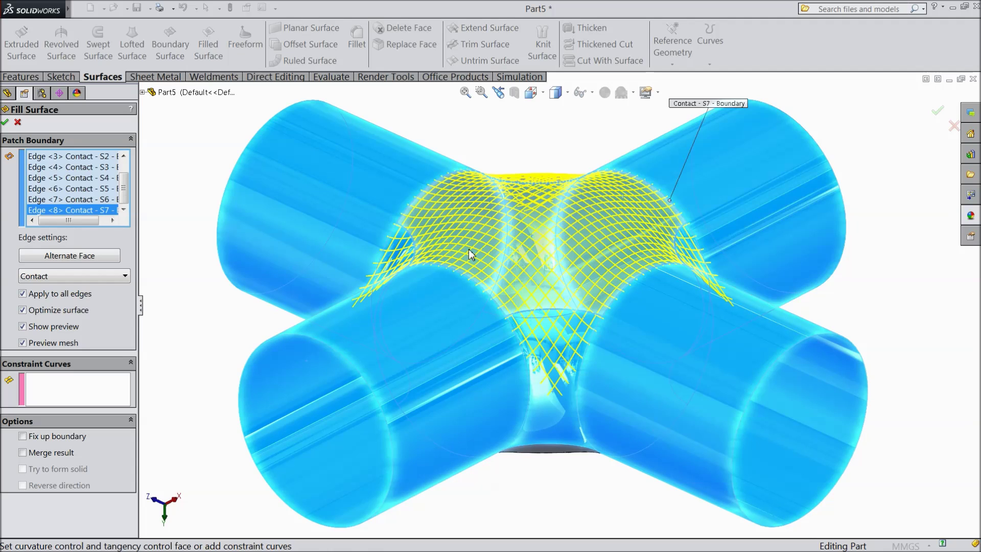
left_click(100, 275)
left_click(54, 299)
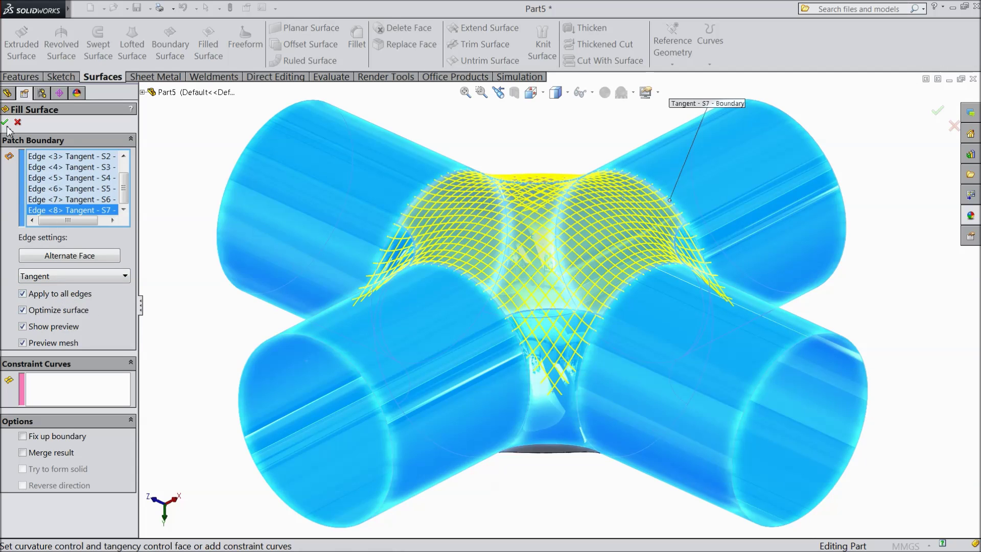
key("Return")
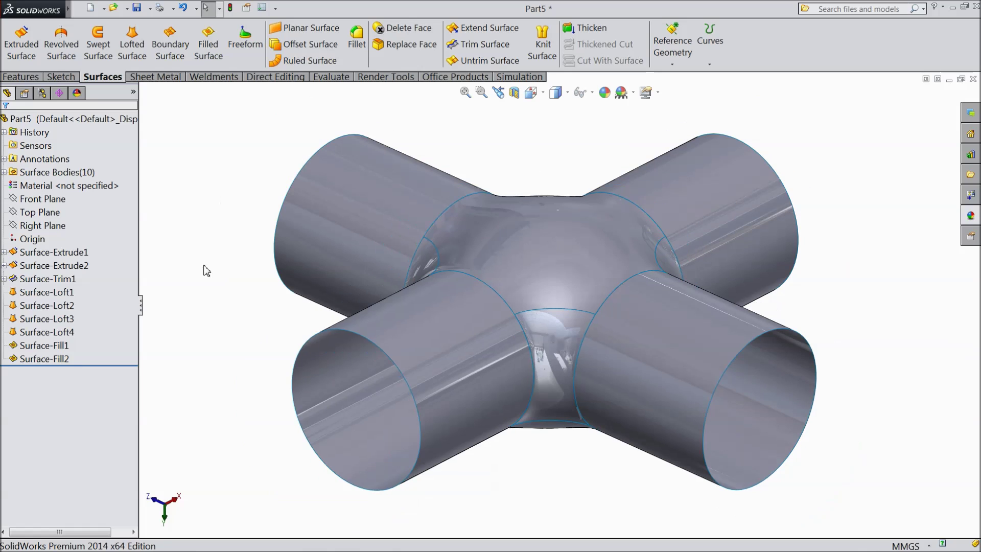
Start a knit and select the four pipe surfaces, central fill and blend patches.
left_click(542, 46)
left_click(416, 217)
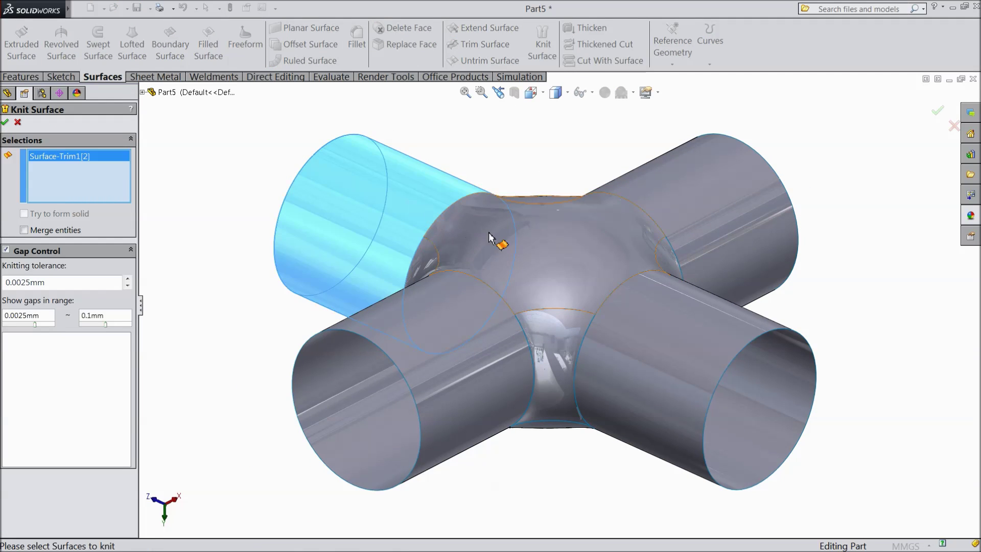
left_click(499, 243)
left_click(653, 275)
left_click(652, 274)
left_click(526, 358)
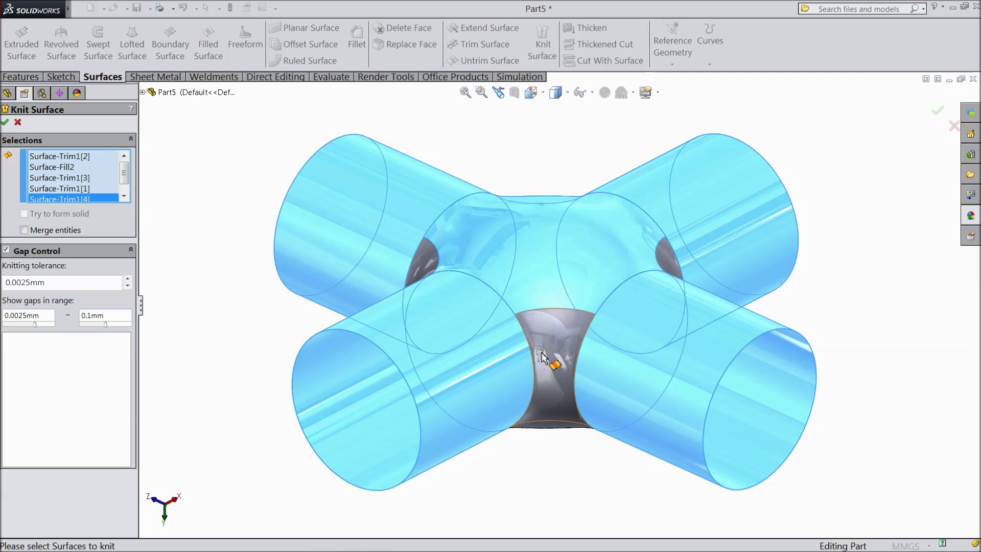
left_click(551, 358)
left_click(432, 261)
left_click(669, 263)
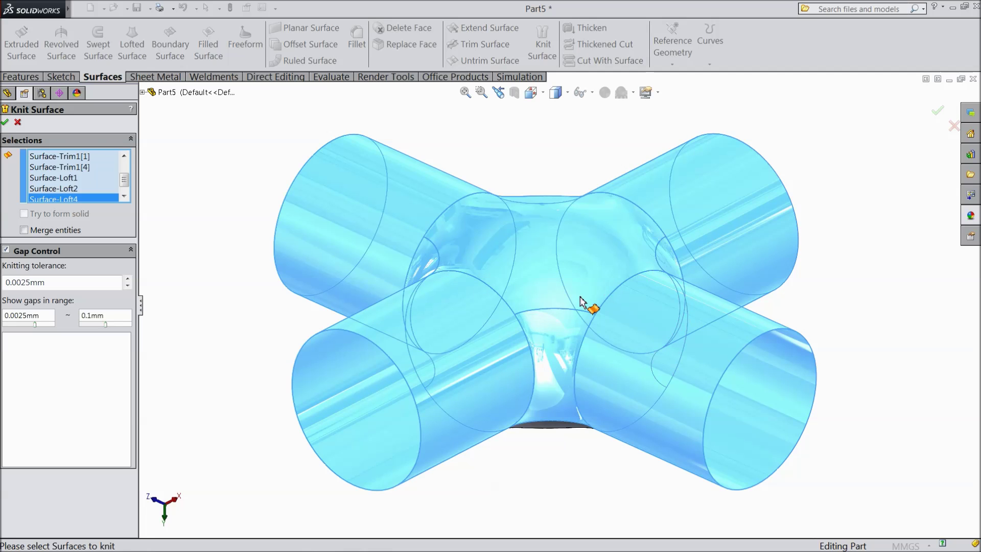
Add Surface-Fill1 and Surface-Loft3 too, and confirm the merged knit as Surface-Knit1.
scroll(547, 427, "up", 5)
middle_click_drag(547, 427, 565, 355)
left_click(565, 355)
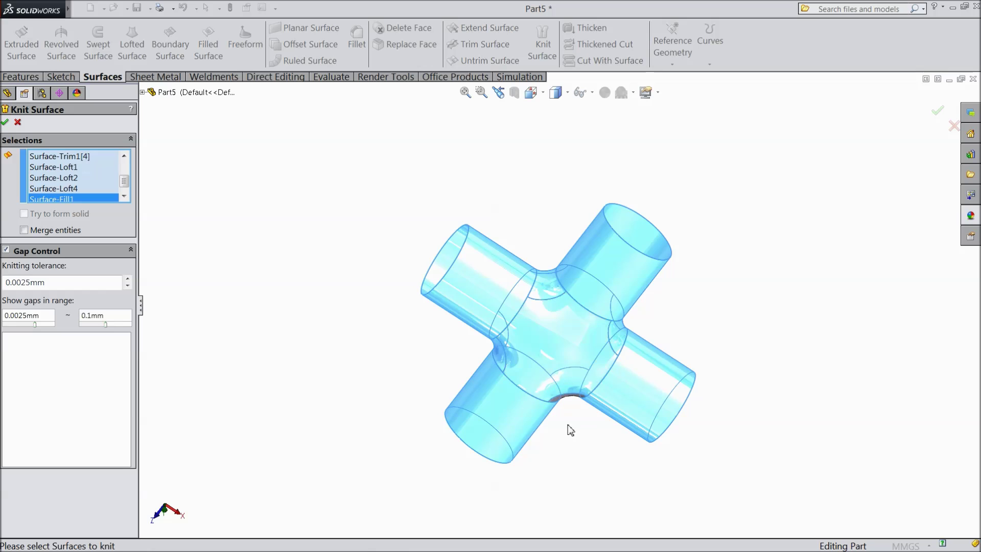
middle_click_drag(569, 427, 565, 328)
left_click(566, 381)
middle_click_drag(587, 431, 619, 453)
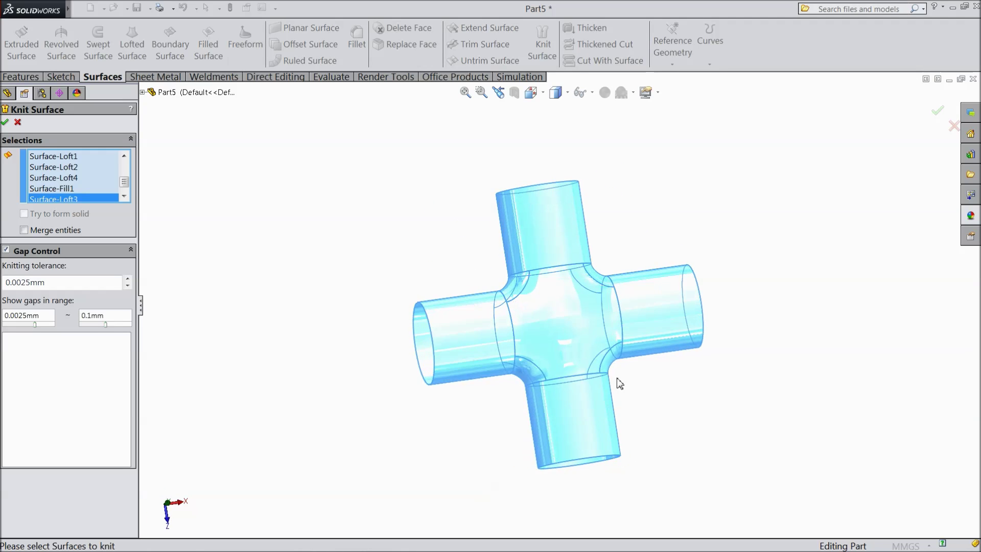
key("f")
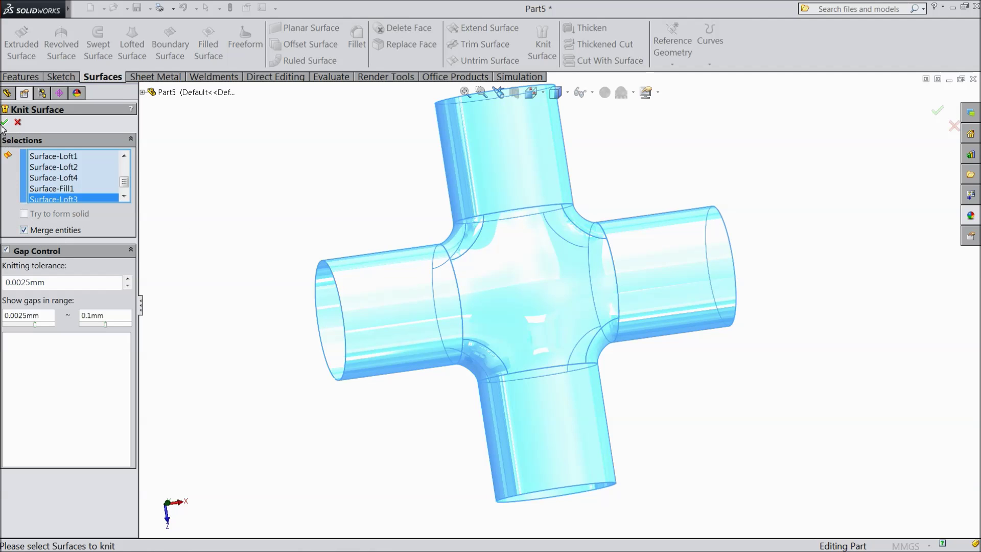
key("Return")
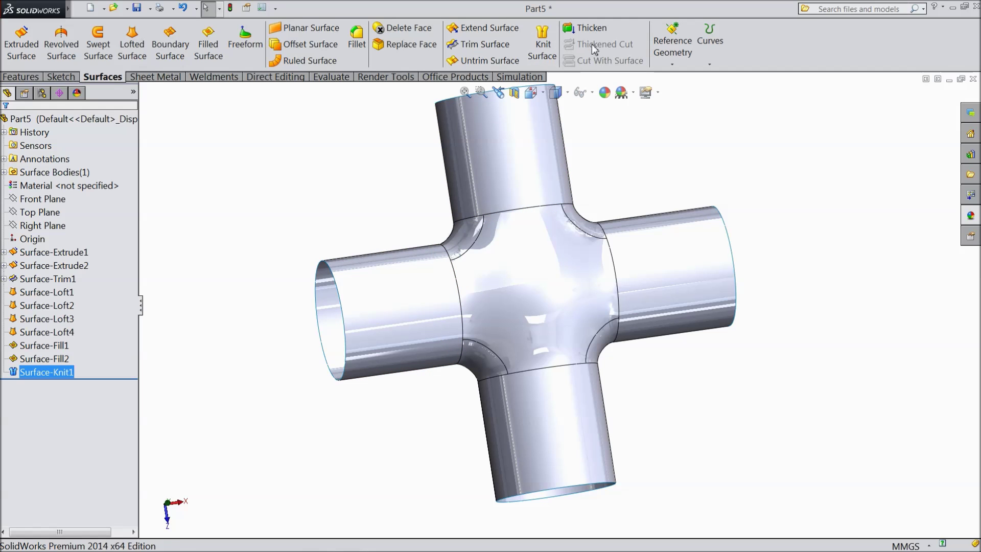
left_click(584, 29)
Thicken Surface-Knit1 by 4 mm into the solid Thicken1.
scroll(526, 283, "down", 2)
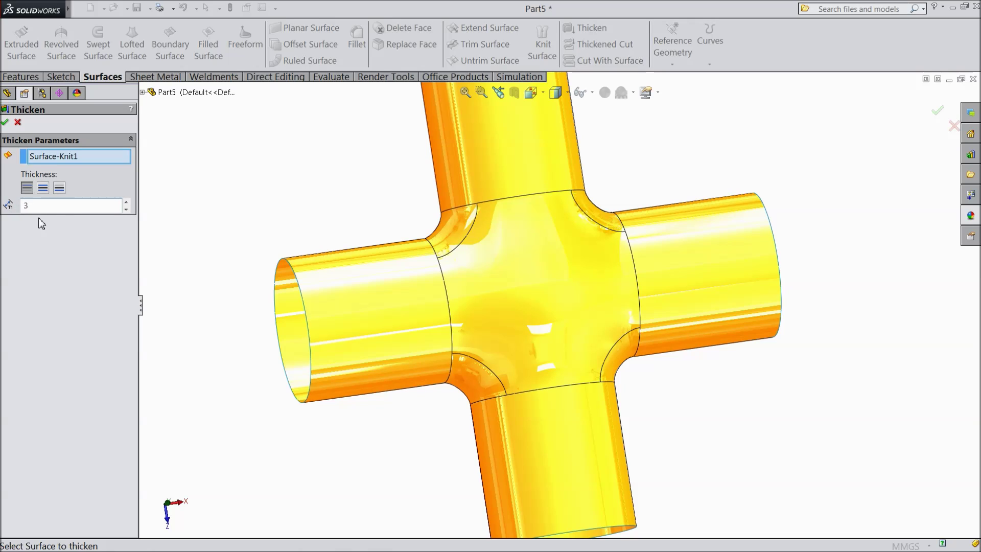
key("BackSpace")
type("4.00mm")
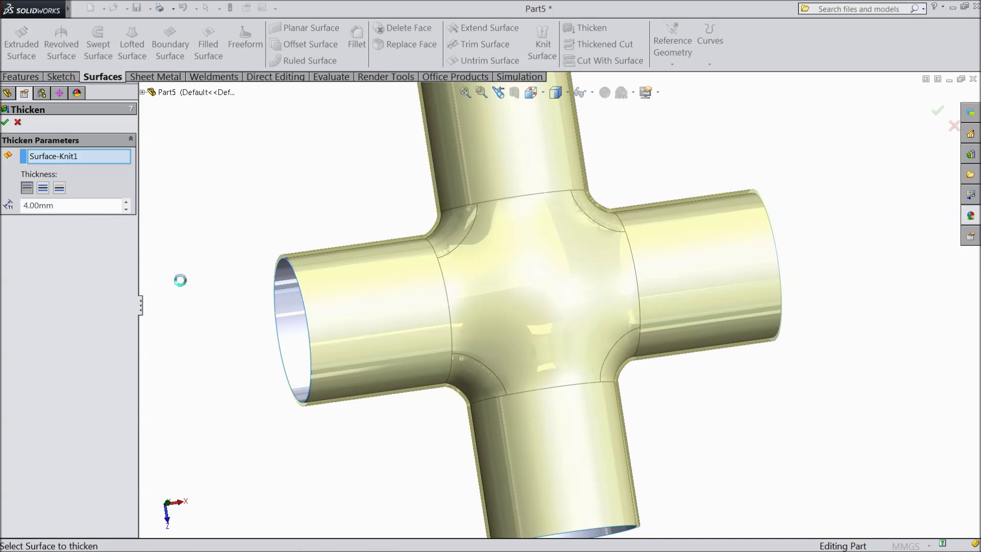
middle_click_drag(223, 293, 495, 317)
scroll(587, 302, "down", 3)
middle_click_drag(499, 392, 278, 306)
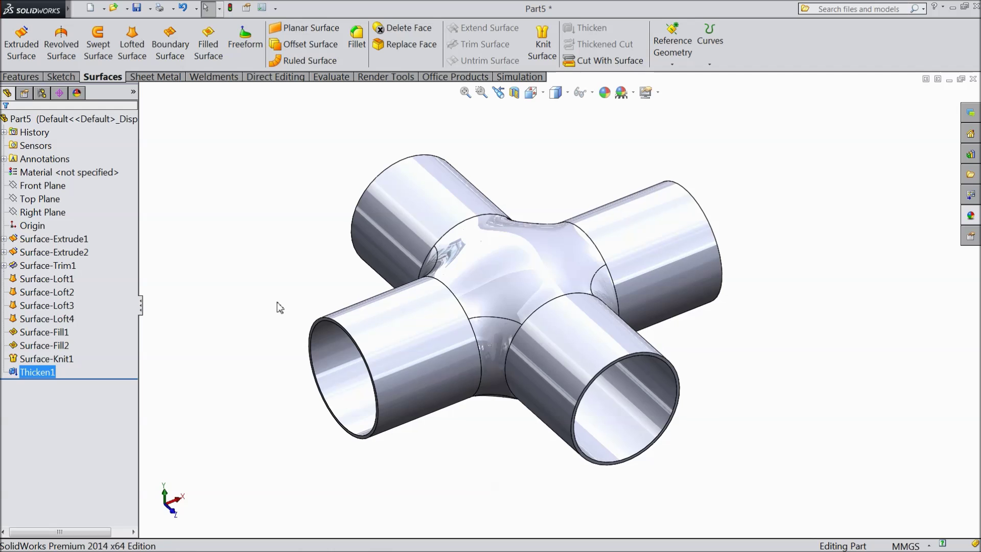
Show a section view of the joint cut along the Top Plane to inspect its wall.
left_click(50, 201)
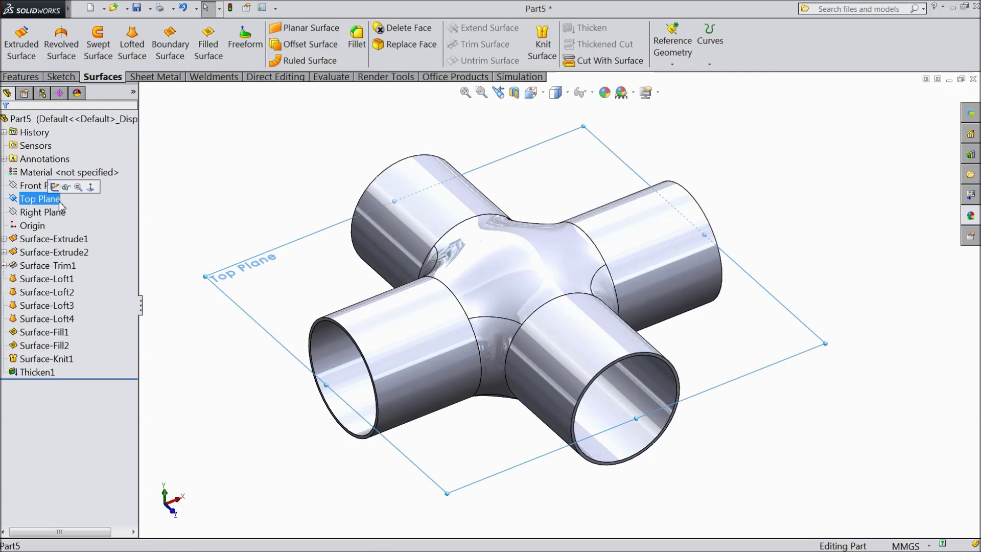
left_click(514, 92)
left_click(6, 122)
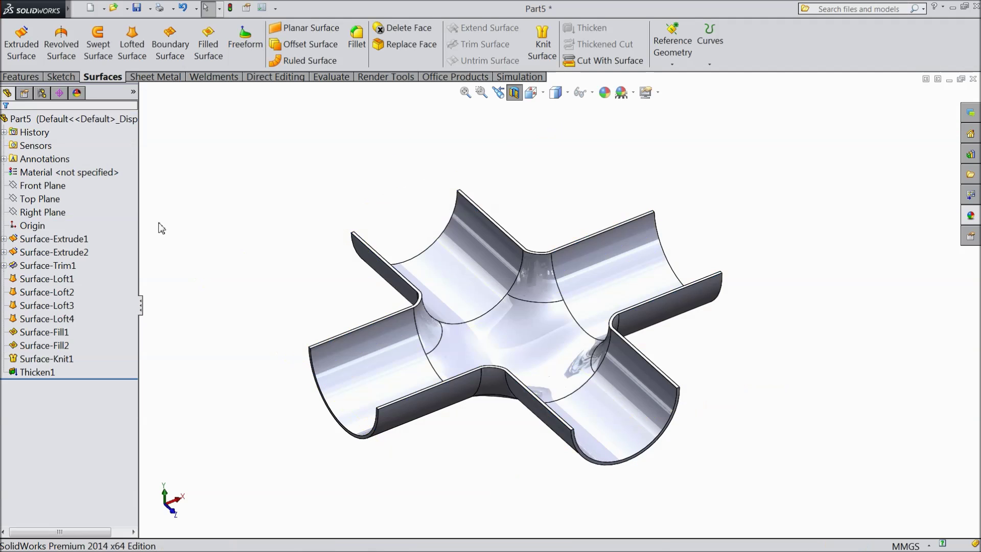
middle_click_drag(158, 223, 510, 337)
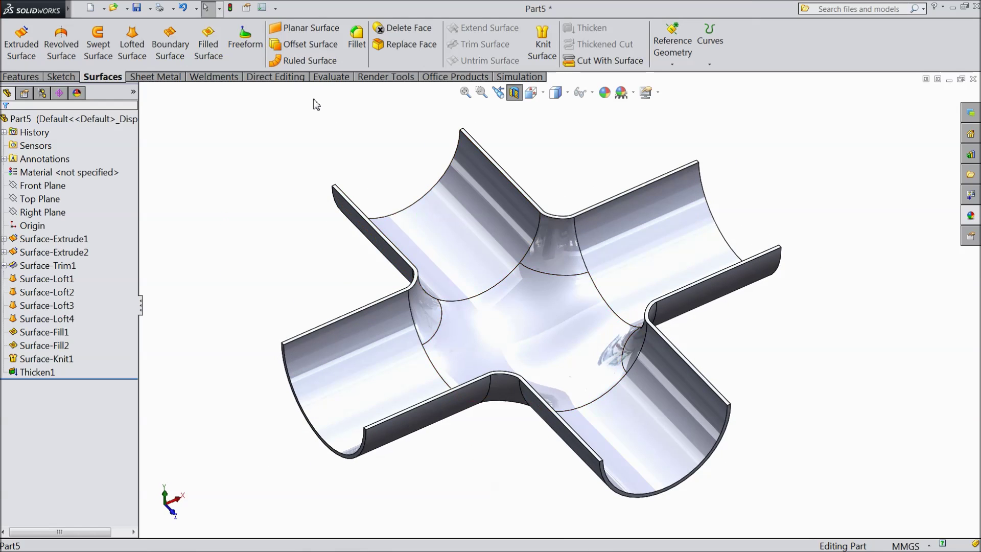
Browse the Render Tools, Office add-in and Direct Editing command tabs.
left_click(386, 77)
left_click(456, 77)
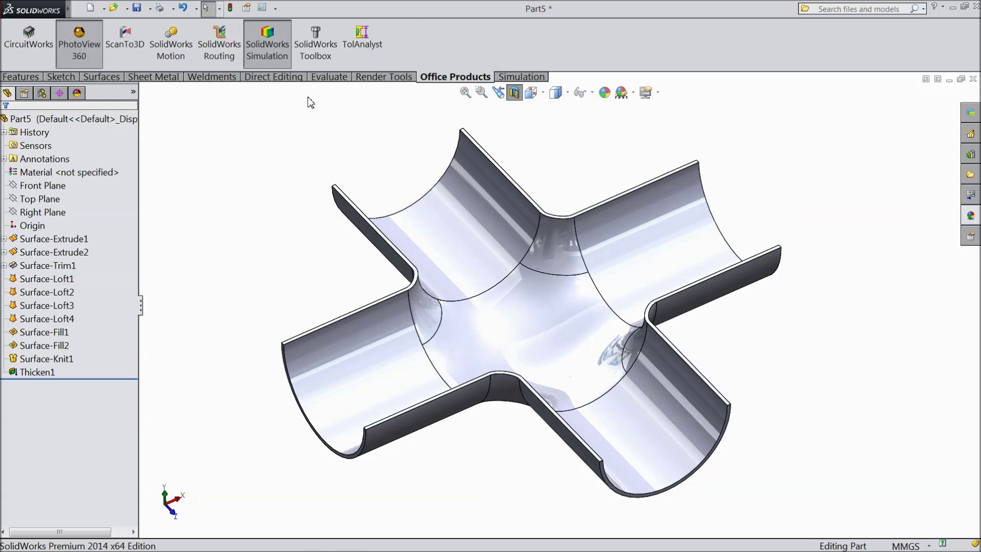
left_click(272, 77)
Display the curvature colour map on the joint, inspect it, then switch it off.
left_click(333, 77)
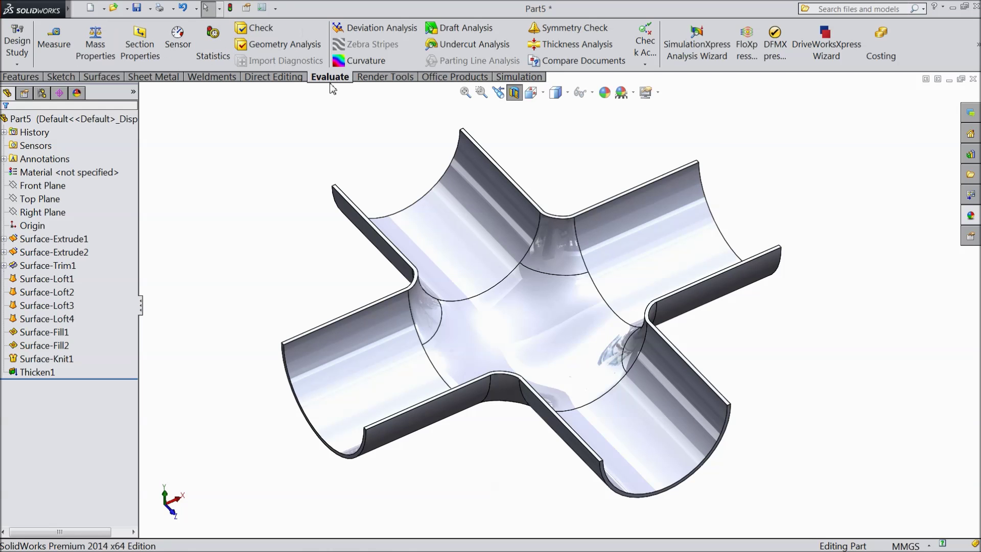
left_click(357, 63)
middle_click_drag(510, 295, 532, 247)
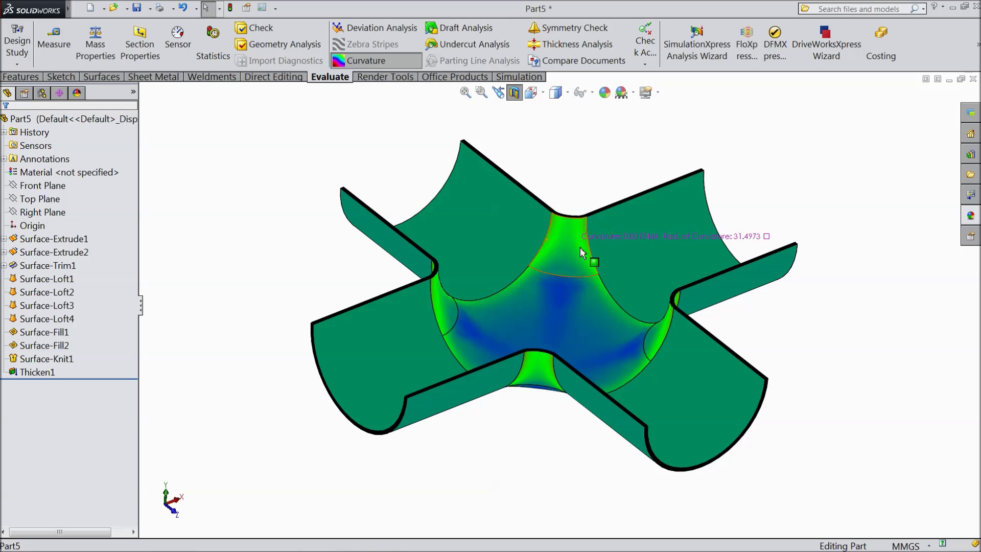
mouse_move(581, 254)
middle_mouse_down()
mouse_move(553, 279)
mouse_move(565, 295)
mouse_move(558, 282)
mouse_move(577, 259)
middle_mouse_up()
scroll(575, 257, "down", 2)
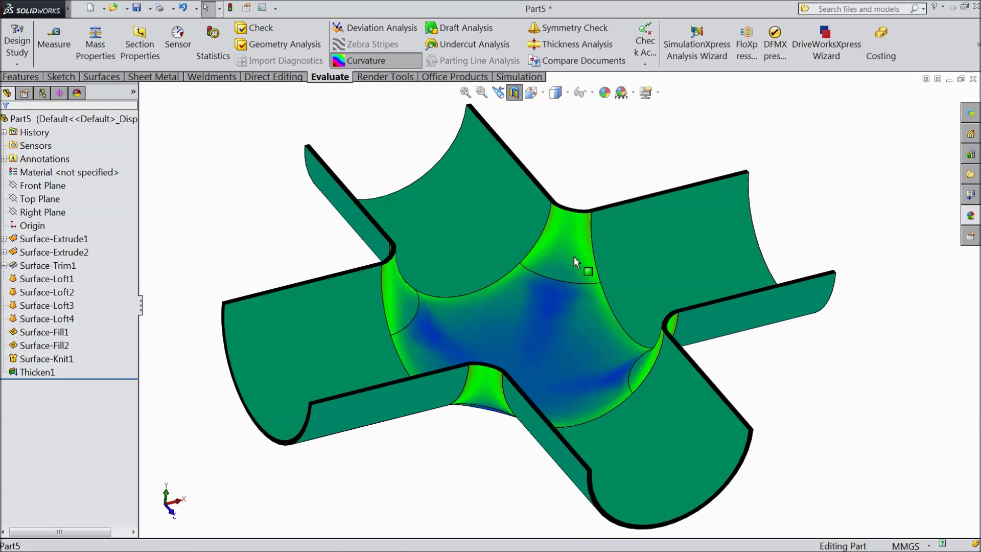
left_click(367, 64)
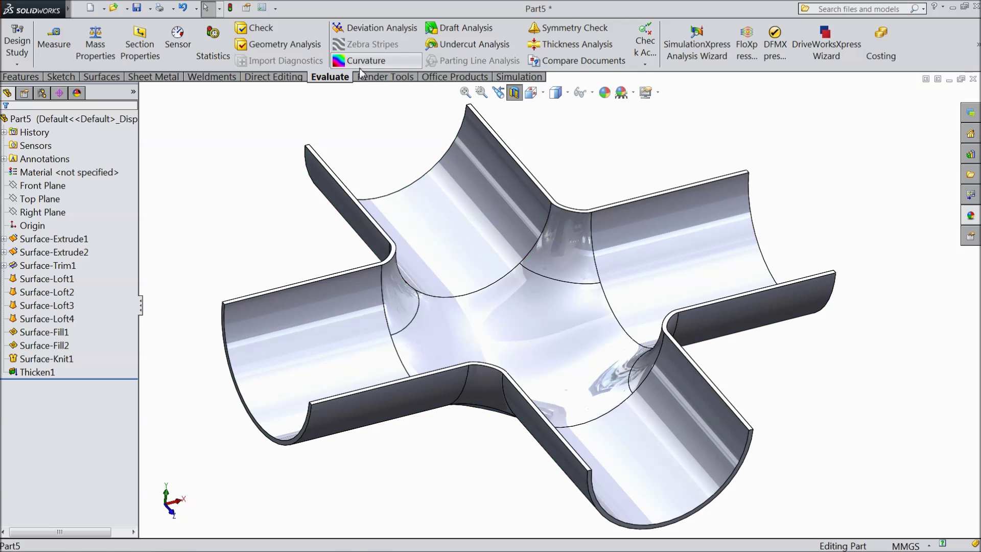
Turn off the section view, inspect the full joint with zebra stripes, then remove them.
left_click(513, 95)
left_click(371, 44)
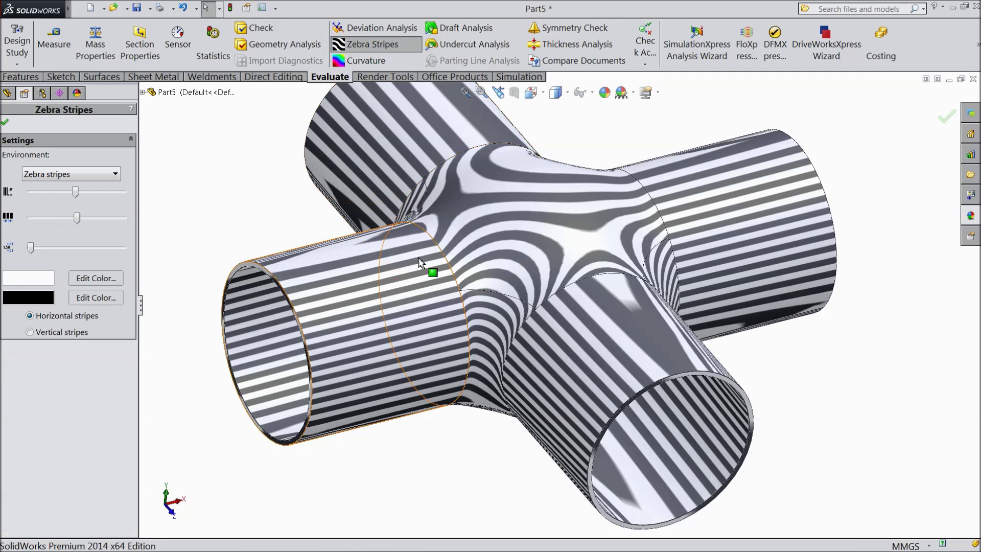
key("Return")
middle_click_drag(420, 263, 468, 277)
scroll(459, 281, "down", 4)
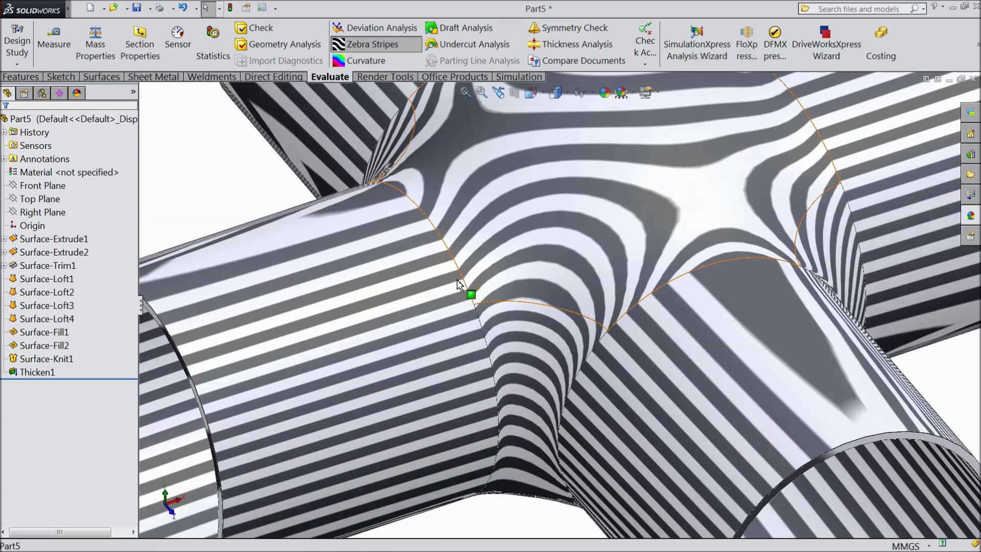
scroll(458, 278, "up", 4)
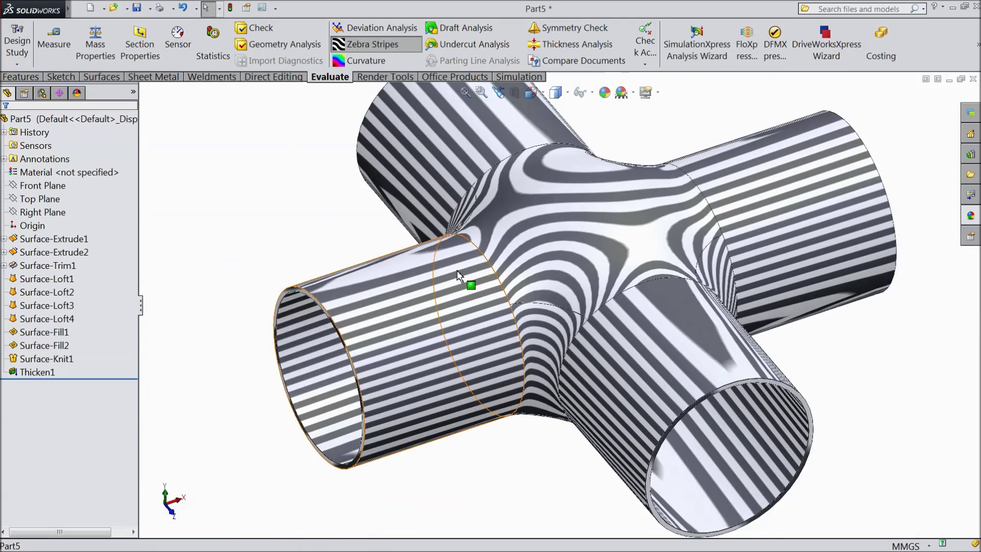
scroll(458, 276, "up", 3)
left_click(365, 45)
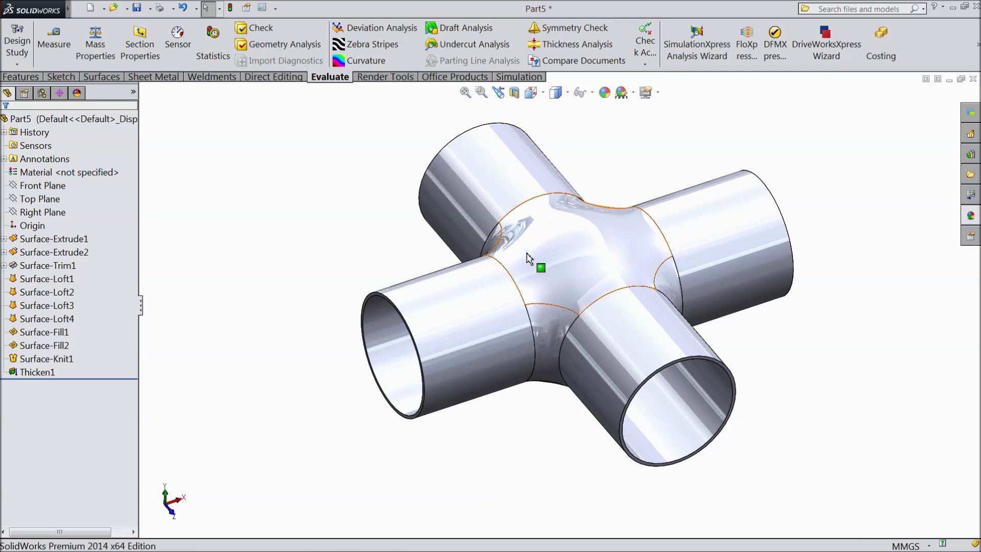
middle_click_drag(528, 258, 604, 276)
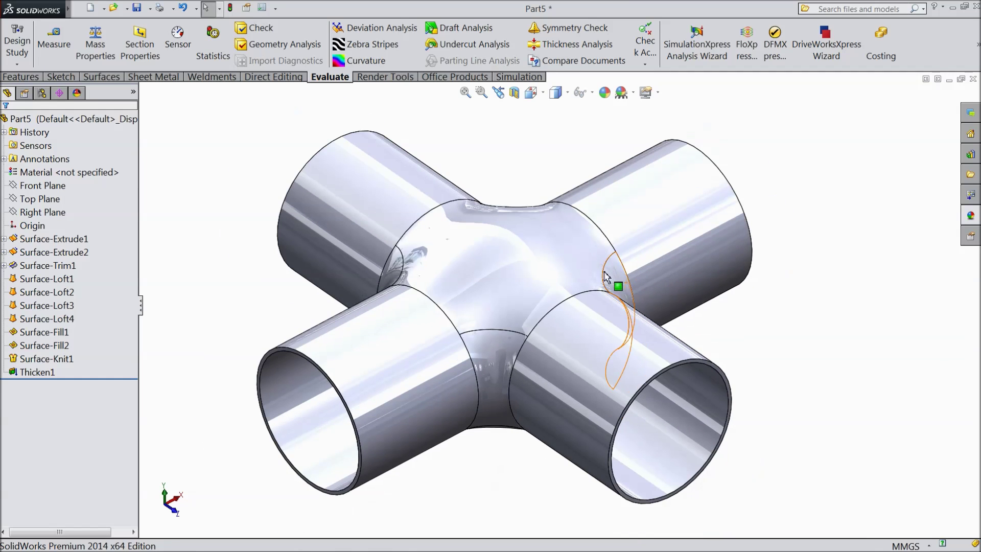
Apply the cast stainless steel appearance from the Metal library to the whole part.
left_click(21, 77)
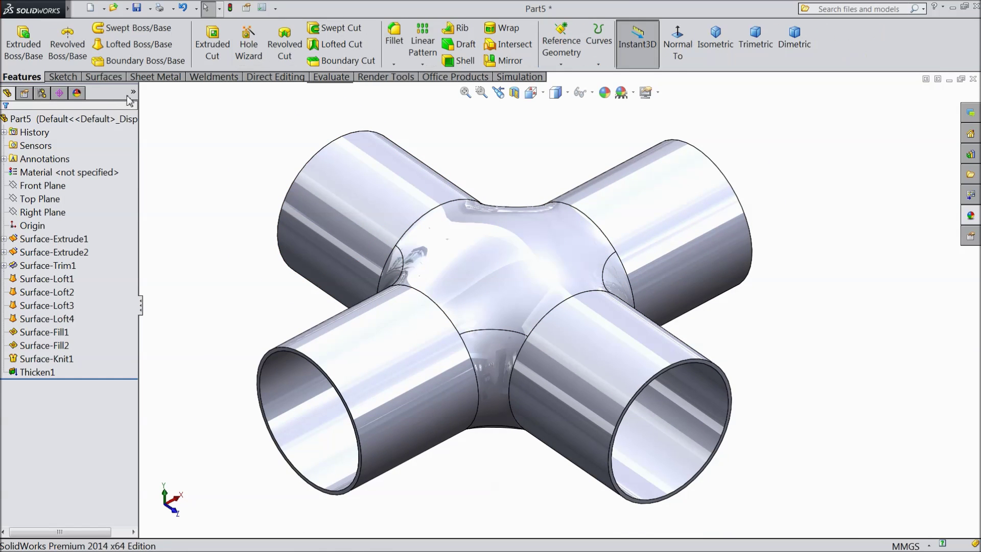
left_click(969, 219)
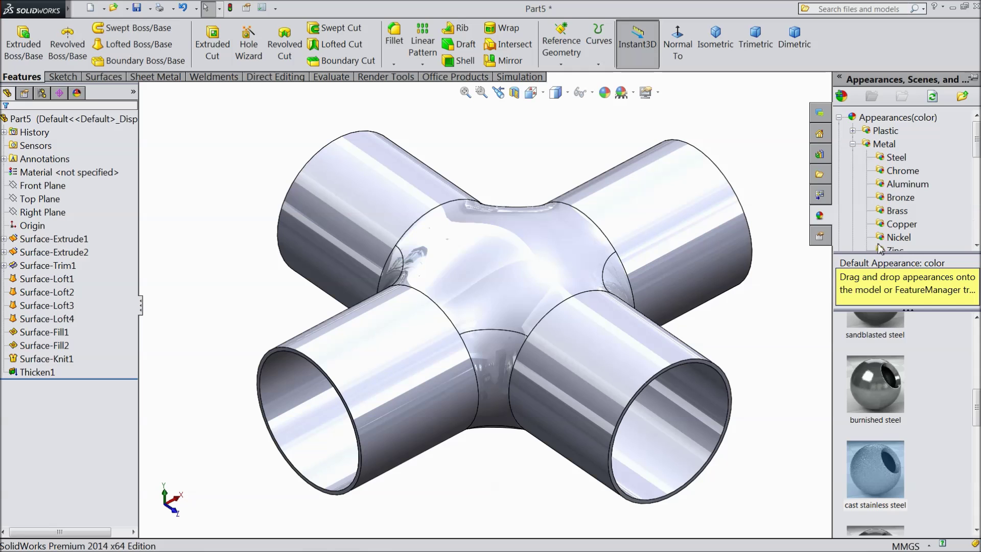
double_click(870, 455)
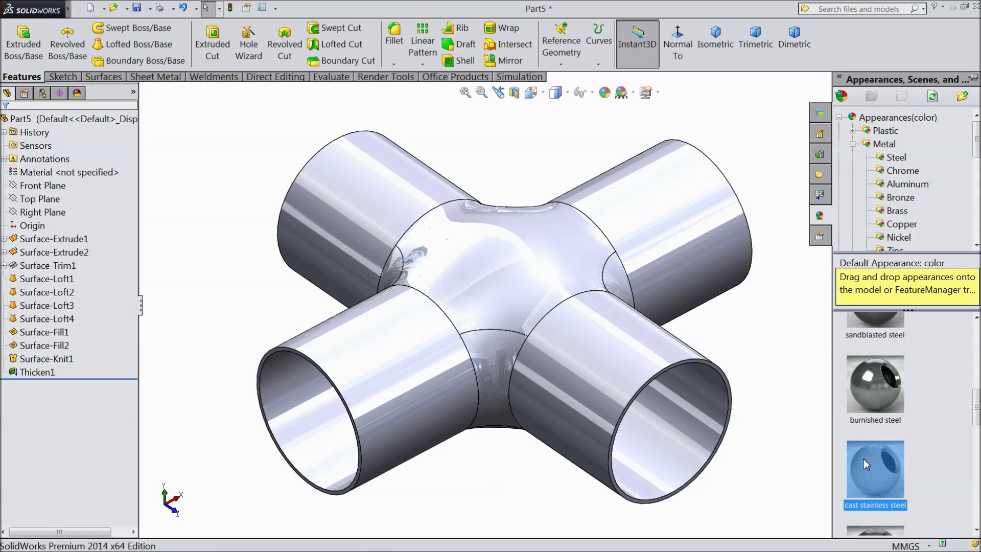